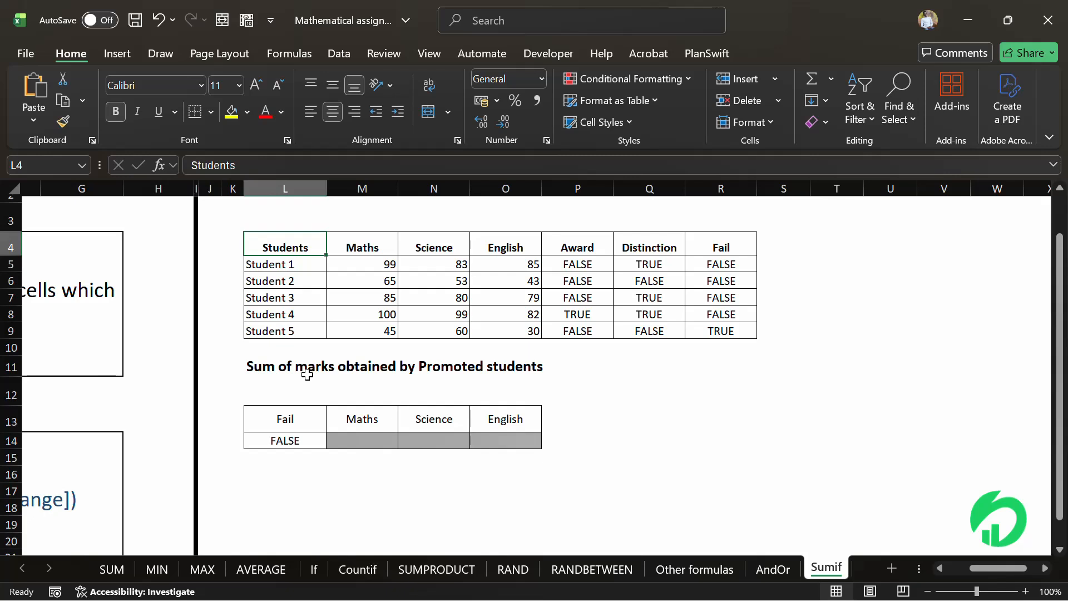
- Examine the formulas behind the Award, Distinction and Fail columns of the student marks table
left_click(292, 440)
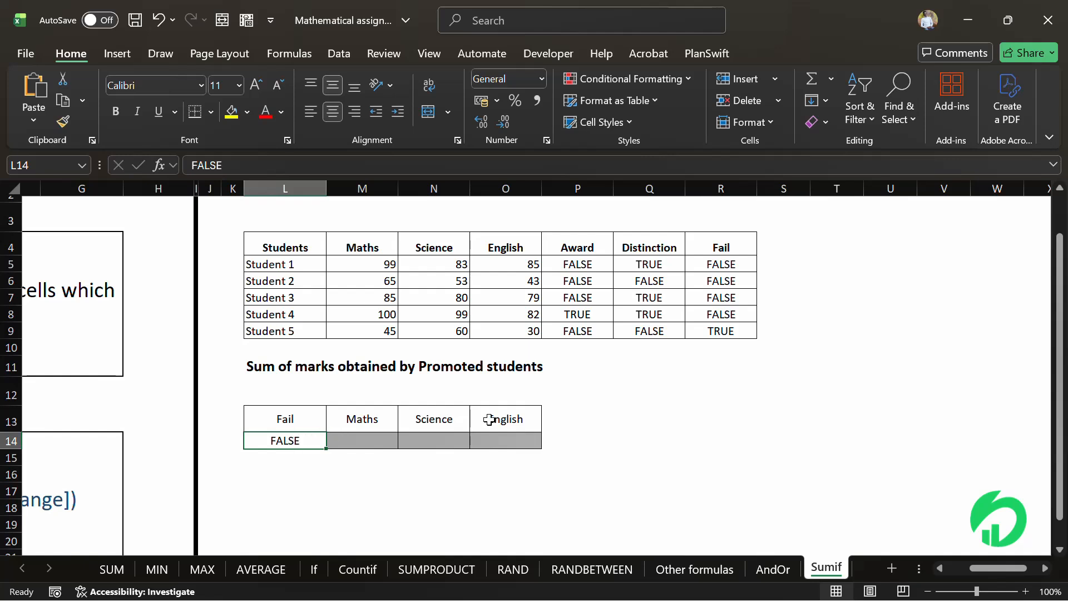
left_click_drag(579, 263, 586, 315)
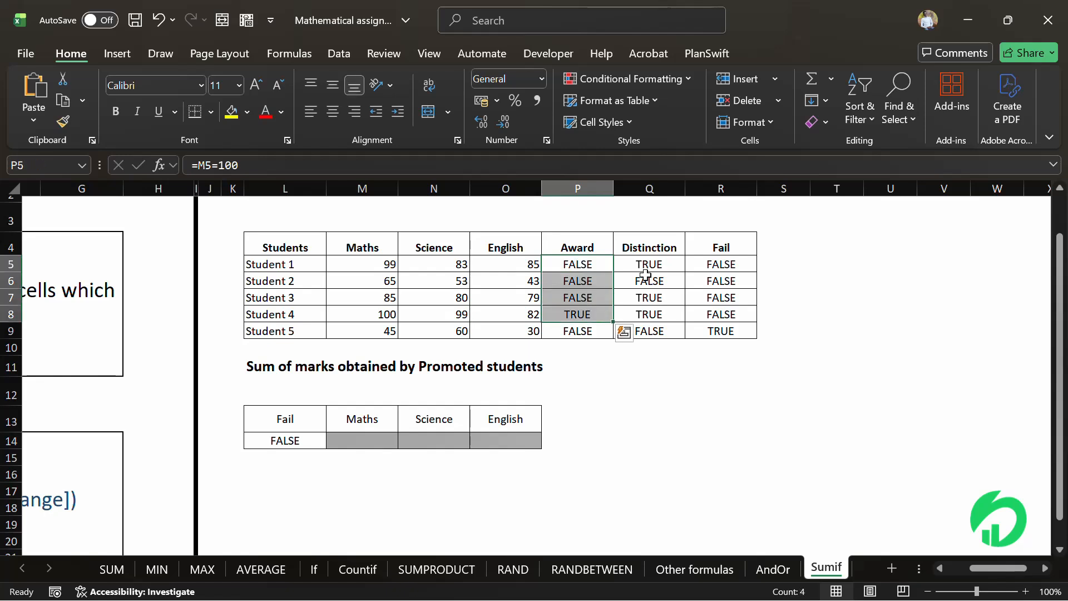
left_click_drag(649, 271, 668, 331)
left_click_drag(750, 262, 749, 318)
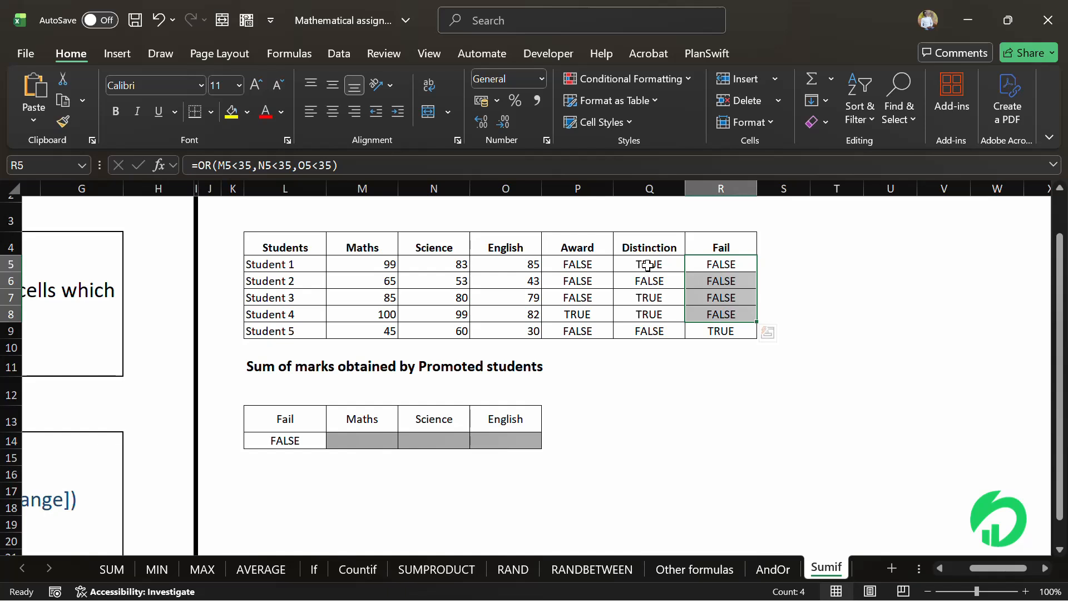
left_click_drag(648, 266, 653, 328)
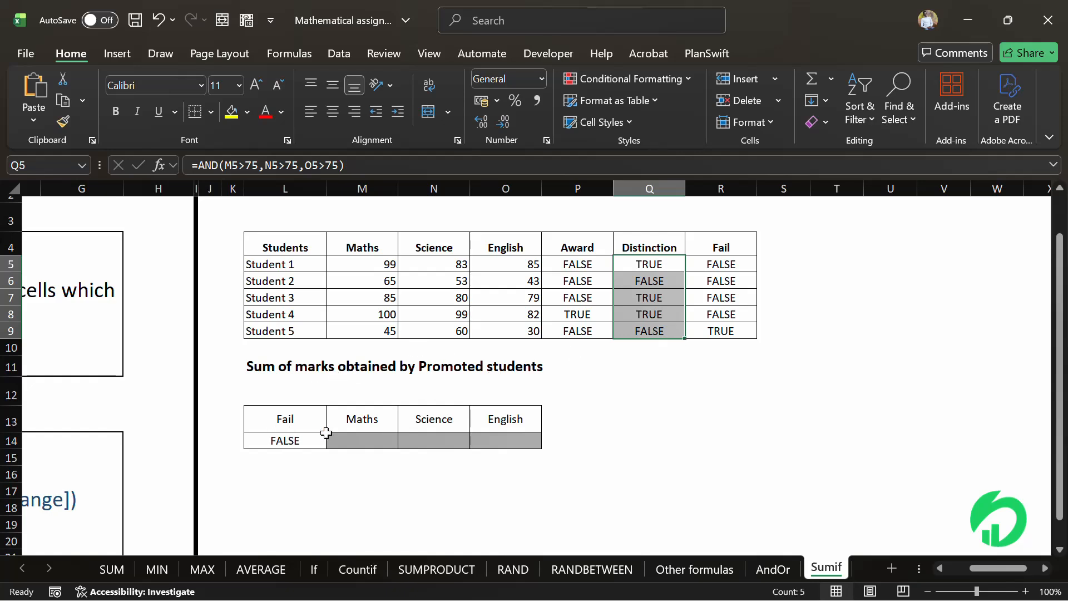
left_click(654, 268)
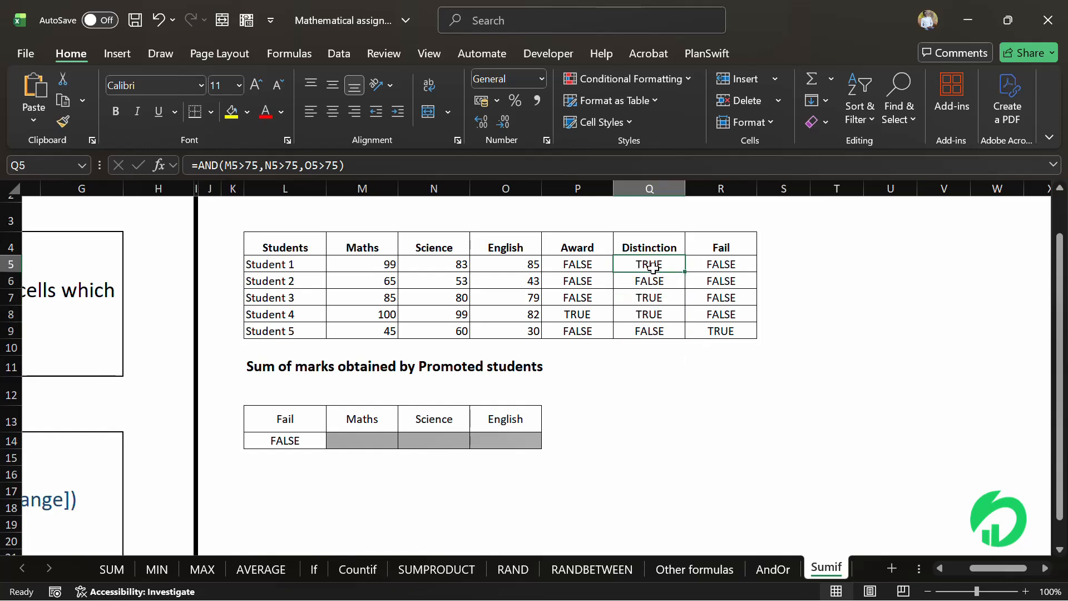
- Change the criteria cell under the Fail header in the lower table to TRUE
left_click(281, 444)
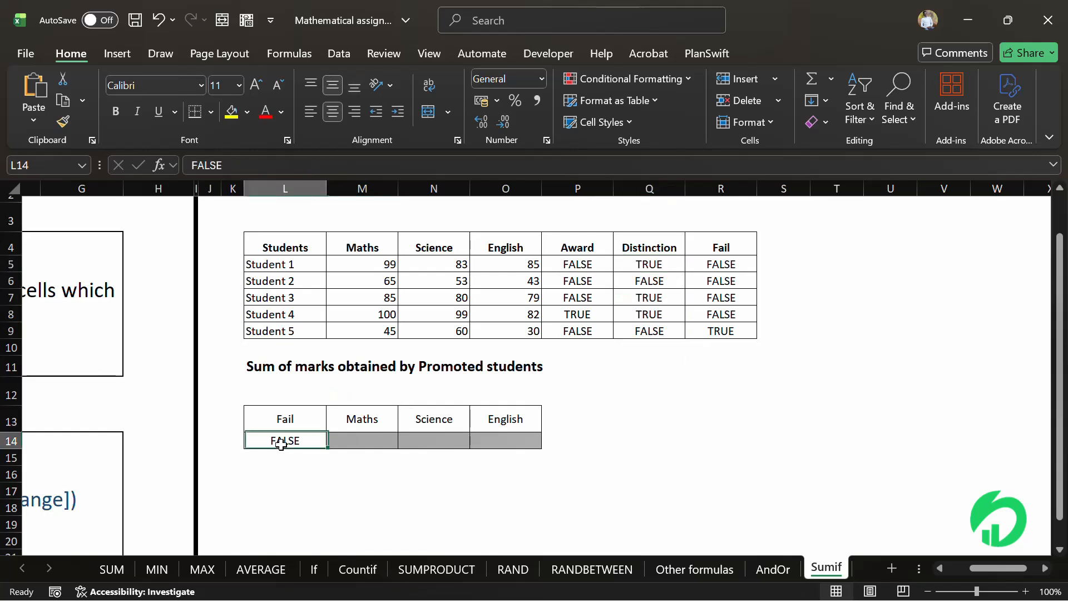
type("T")
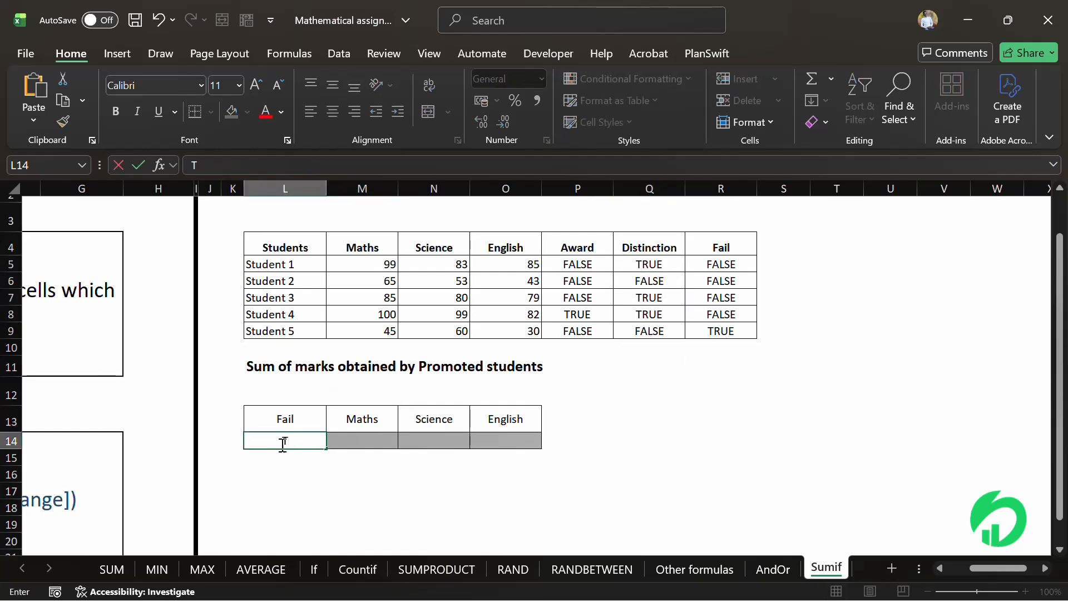
type("rue")
key("Return")
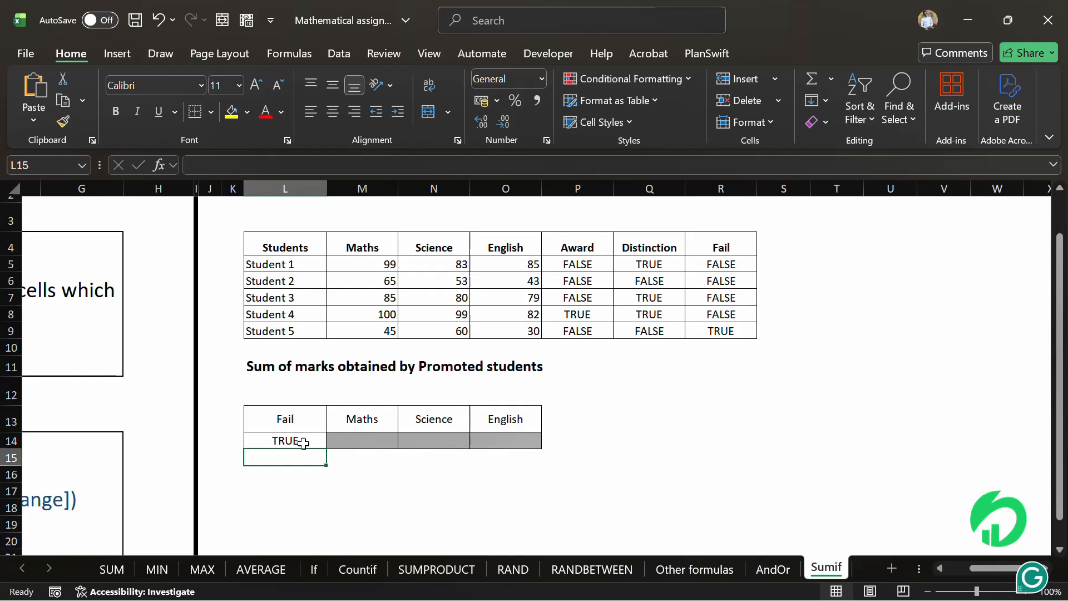
left_click(336, 443)
left_click(289, 443)
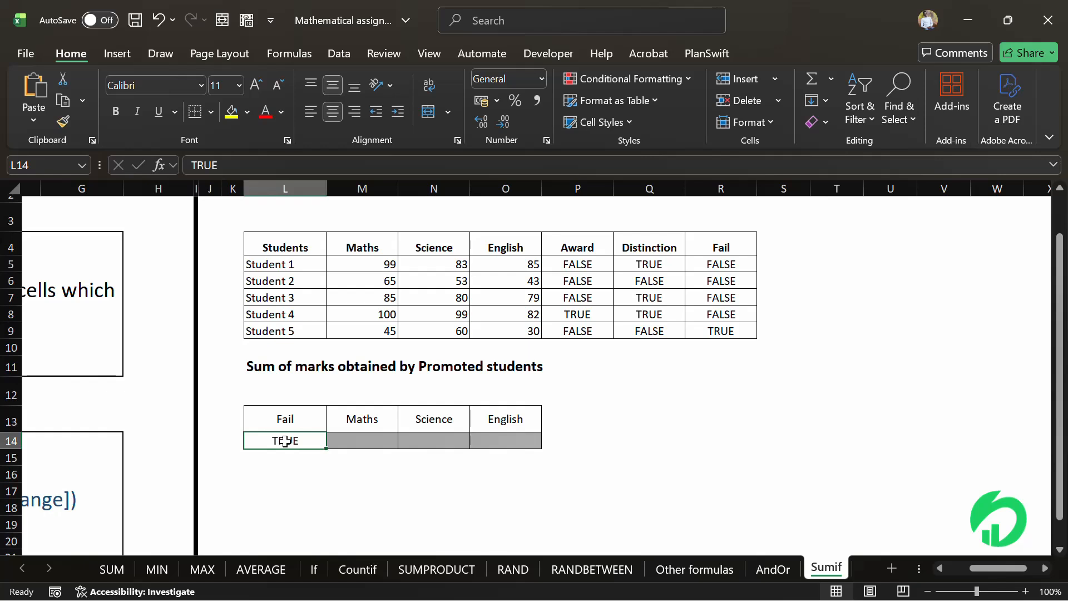
- Compare the Maths marks with the Distinction results for each student row
left_click(371, 442)
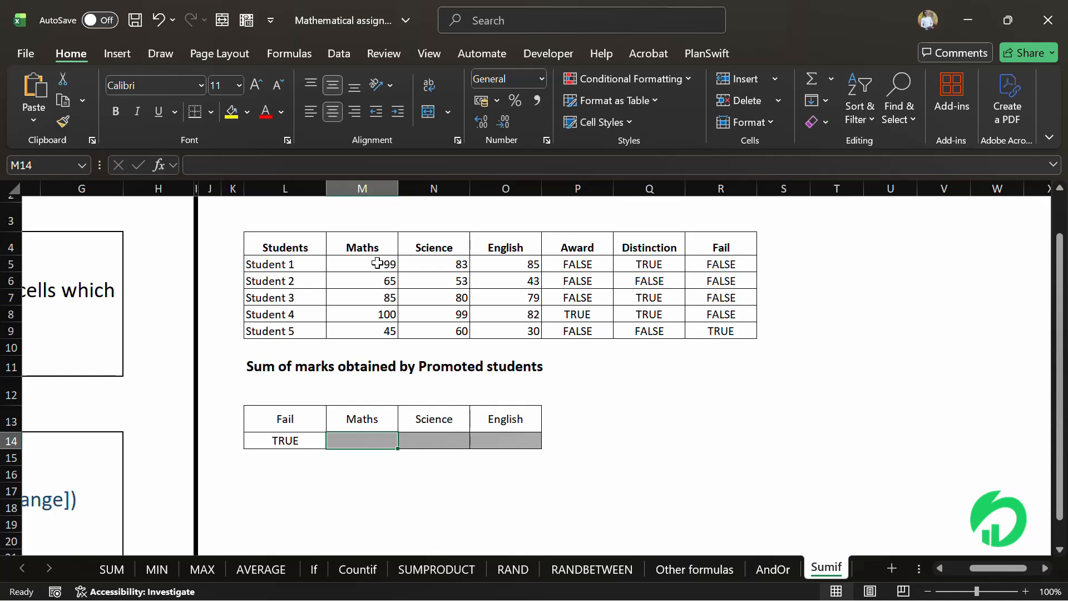
left_click_drag(377, 264, 391, 332)
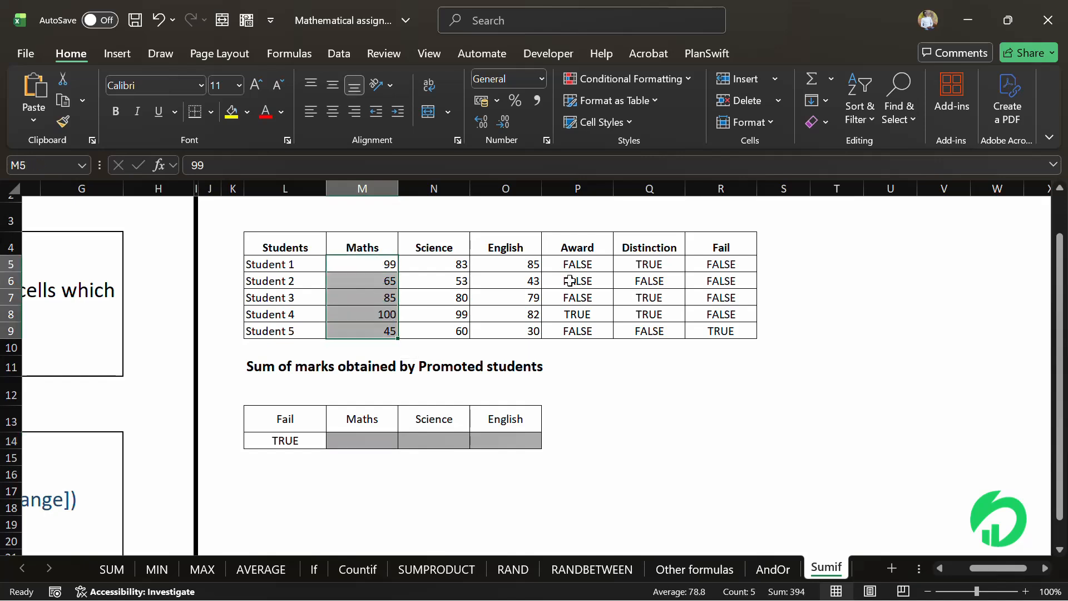
left_click_drag(643, 262, 651, 330)
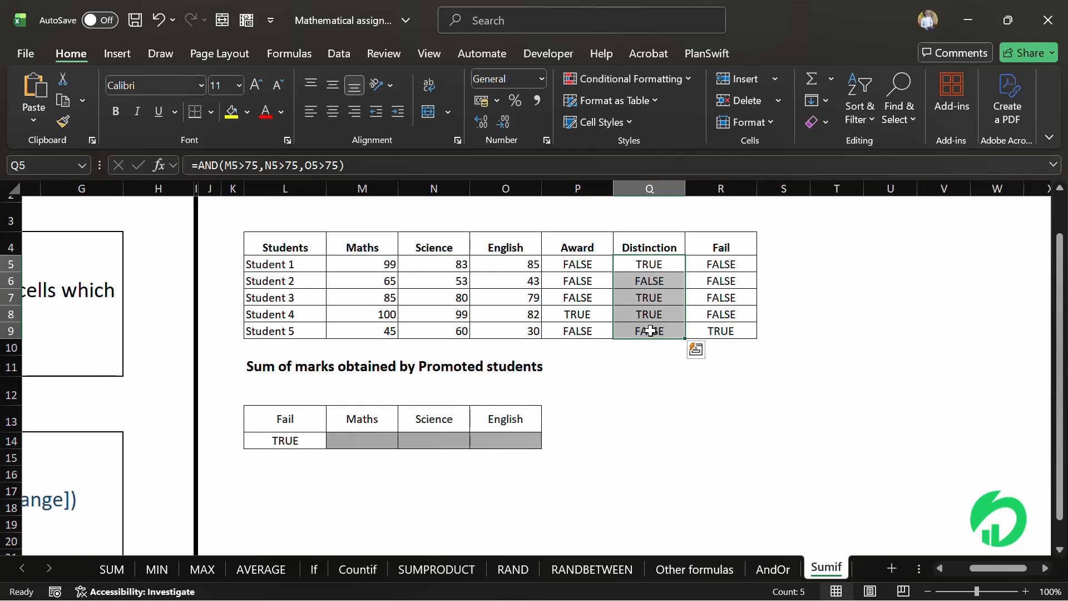
left_click(579, 344)
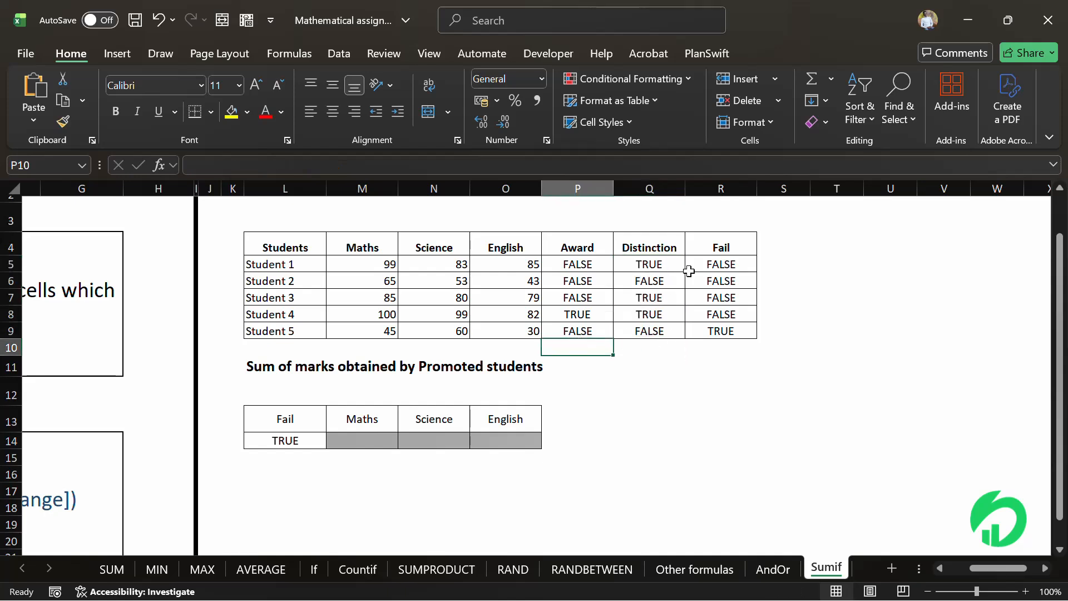
left_click_drag(666, 260, 663, 331)
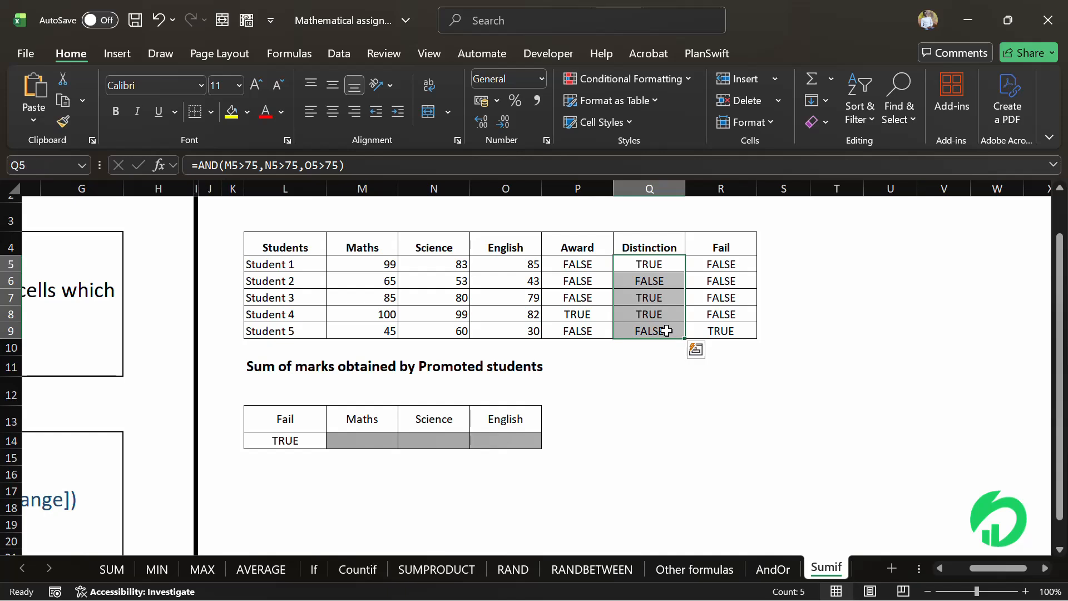
left_click_drag(359, 264, 360, 335)
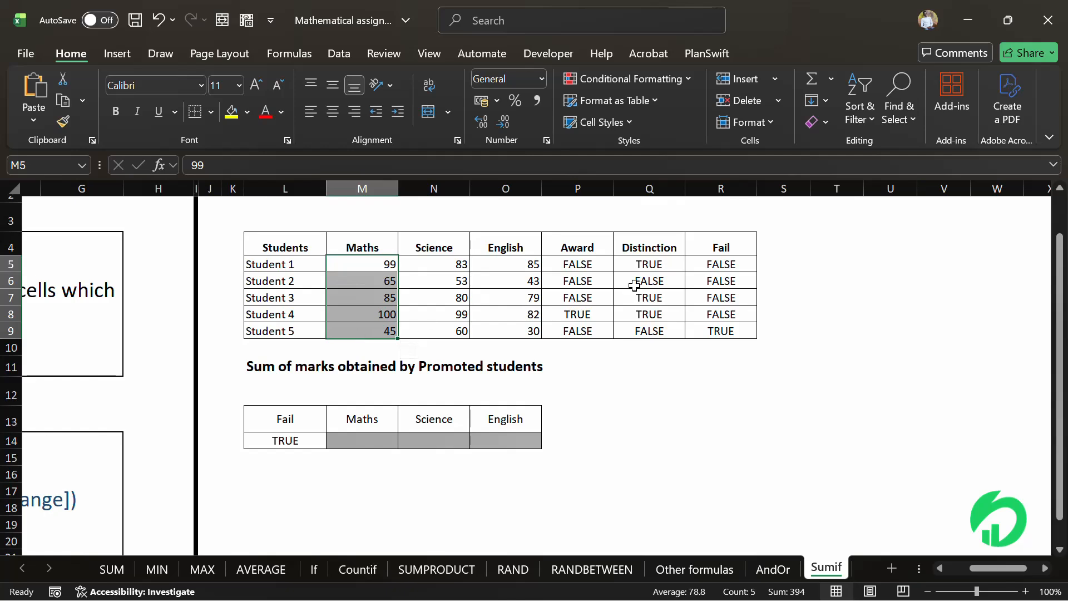
left_click(646, 271)
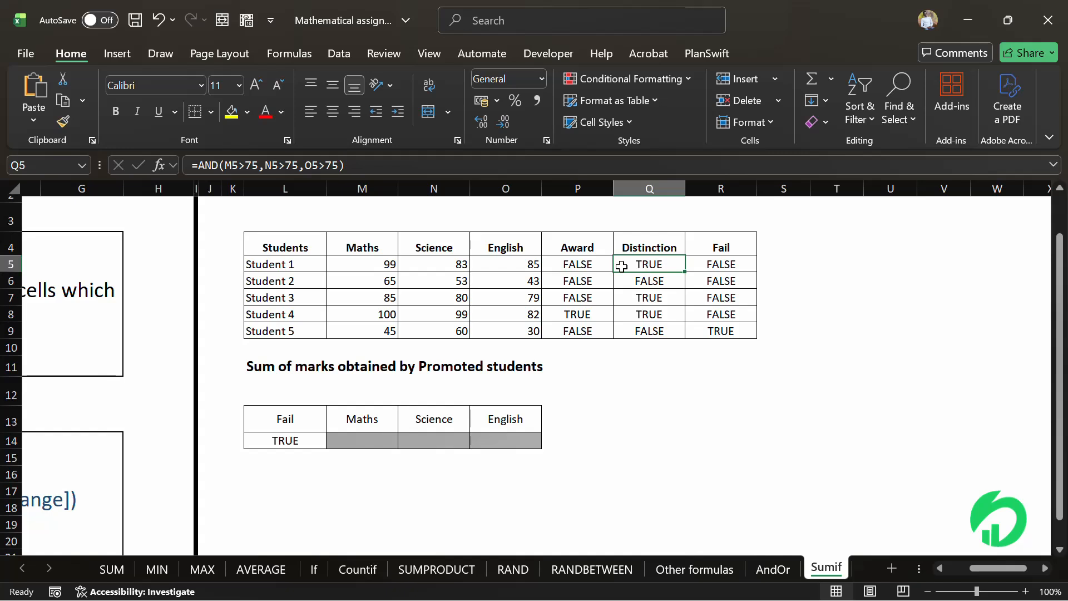
left_click(388, 266)
left_click(631, 281)
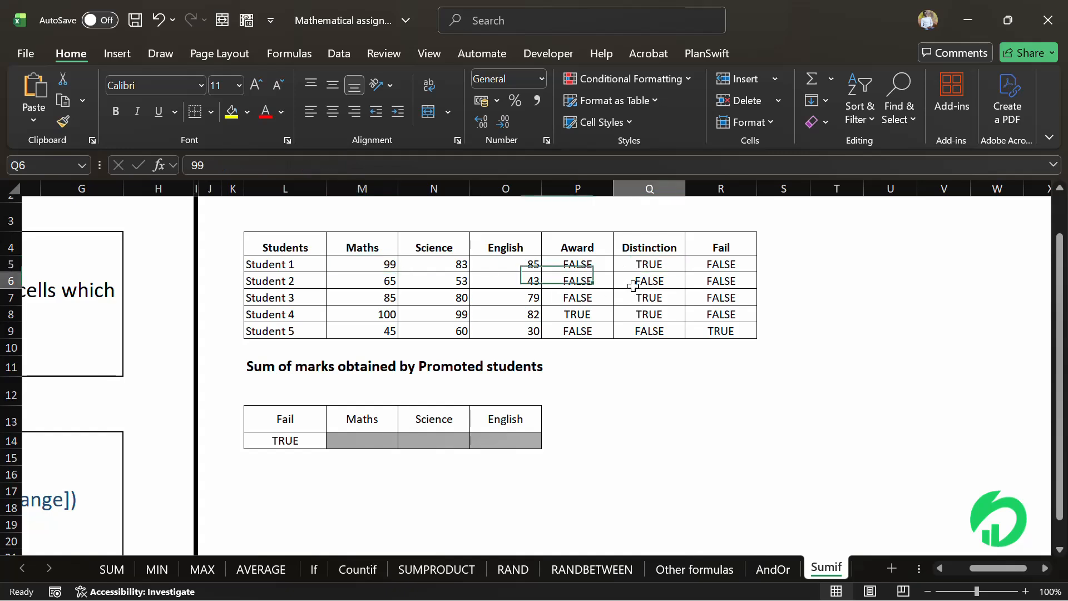
left_click(639, 298)
left_click(383, 297)
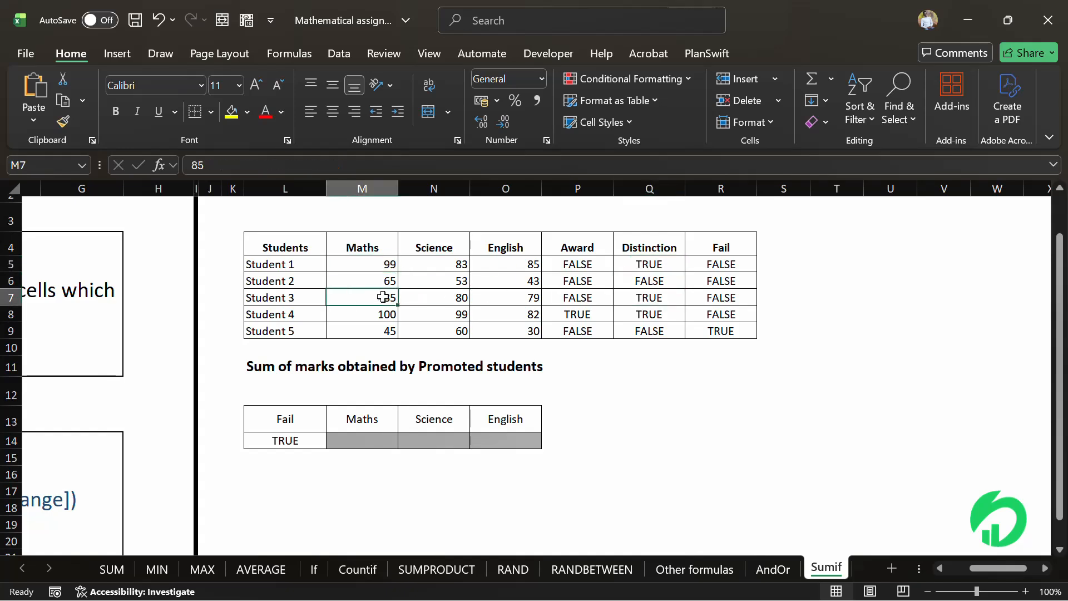
left_click(640, 313)
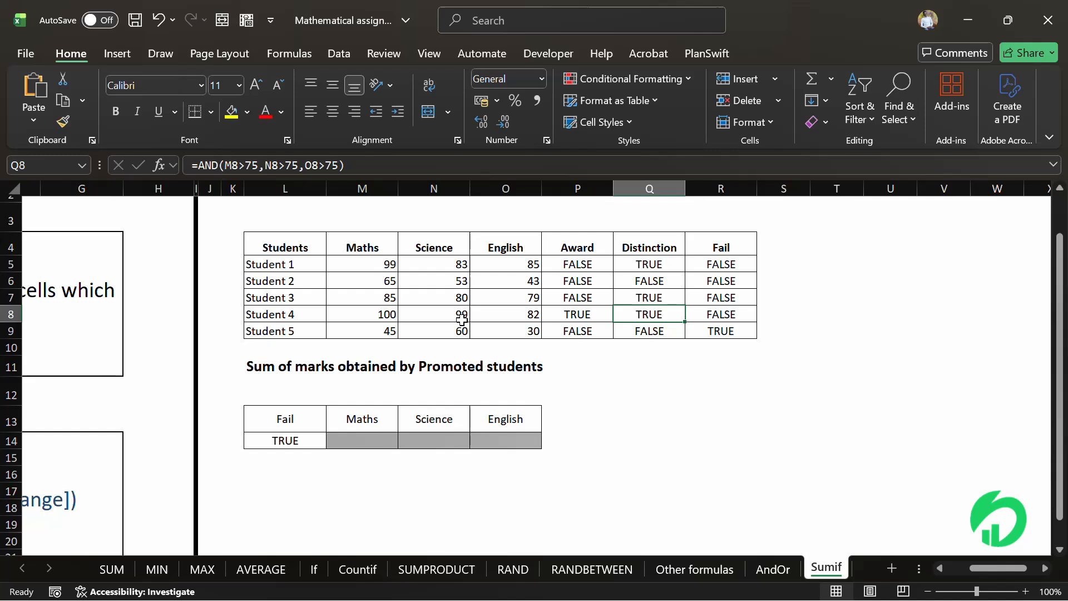
left_click(383, 313)
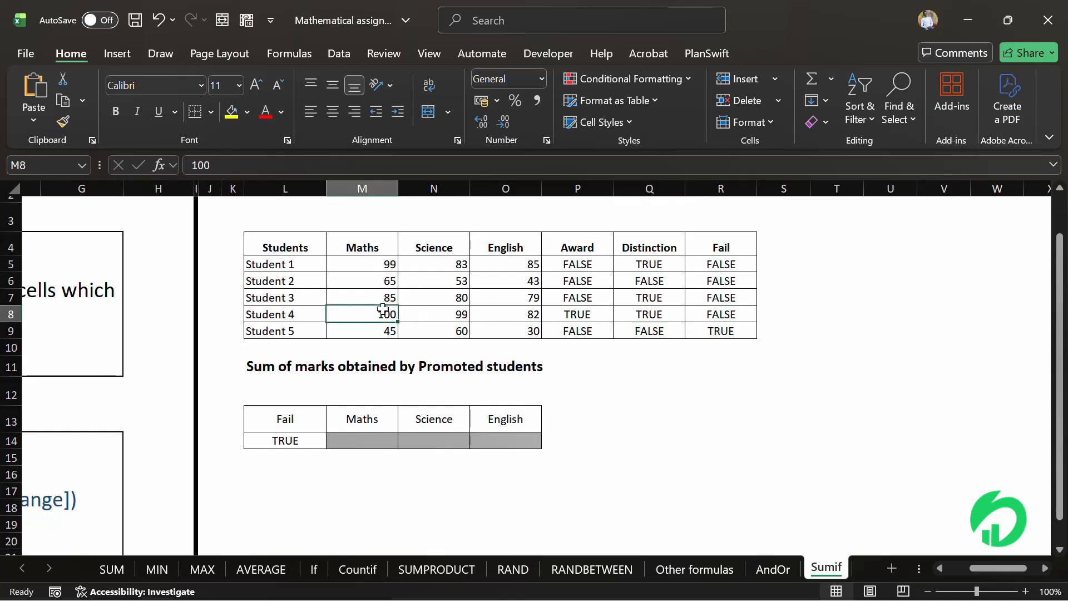
- In cell P12, enter a check formula =99+85+100 adding the distinction students' Maths marks
left_click(574, 394)
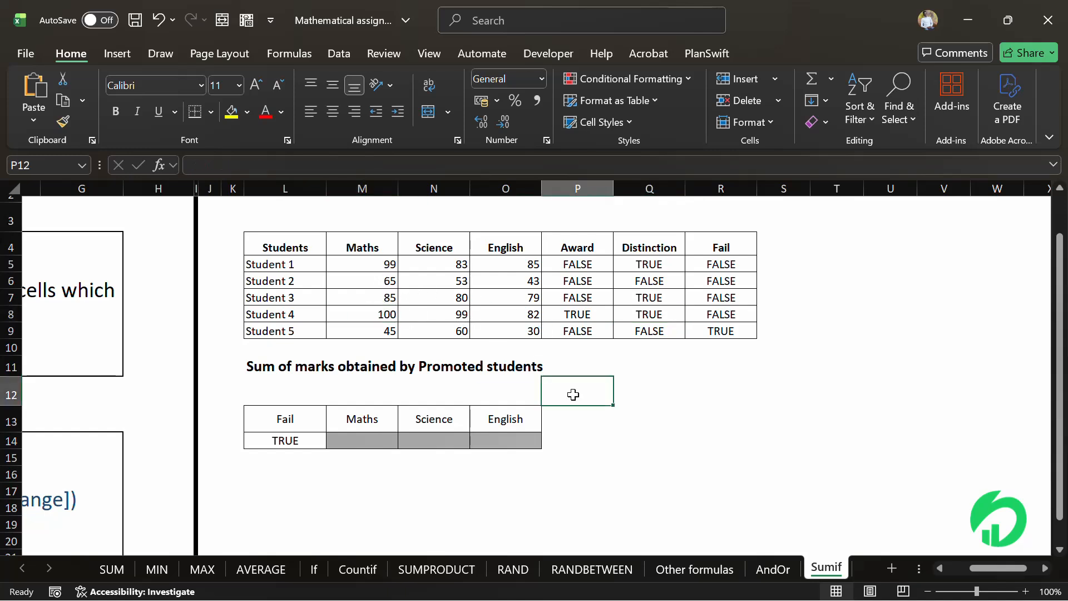
type("=99")
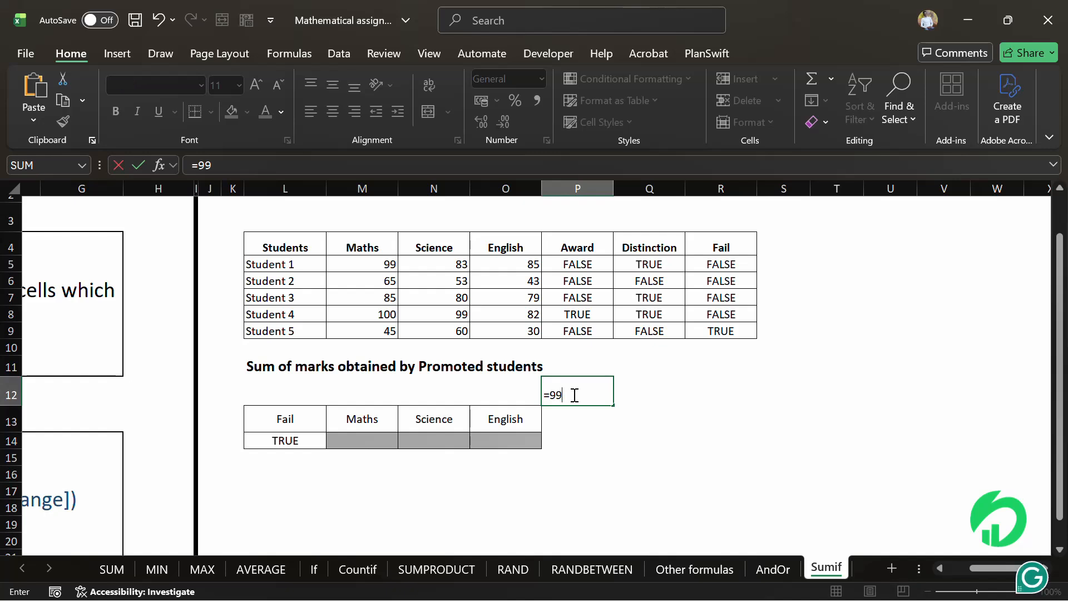
type("+85+100")
key("Return")
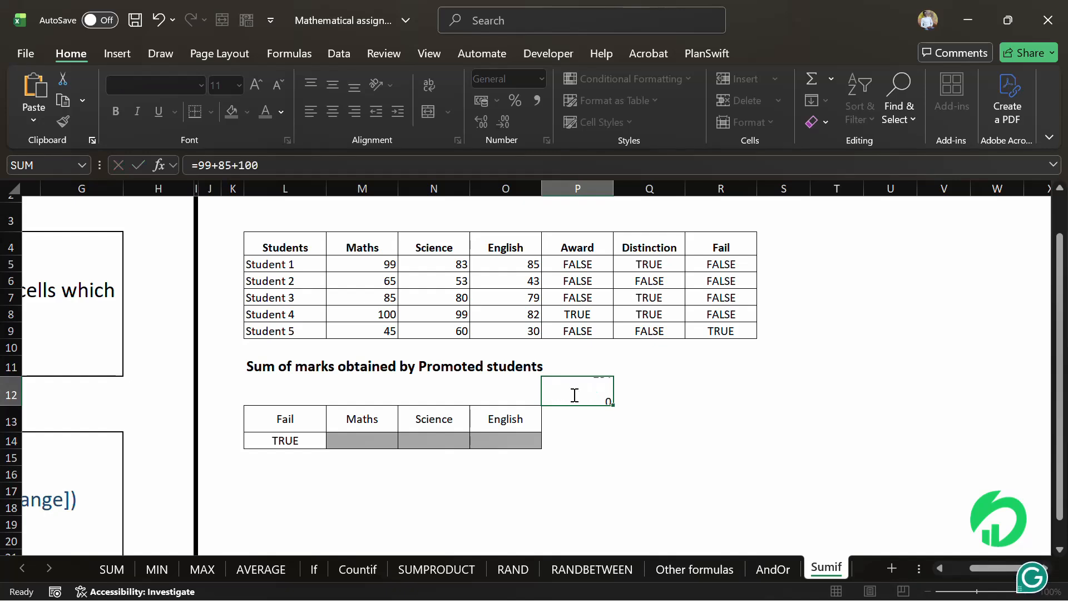
left_click(593, 397)
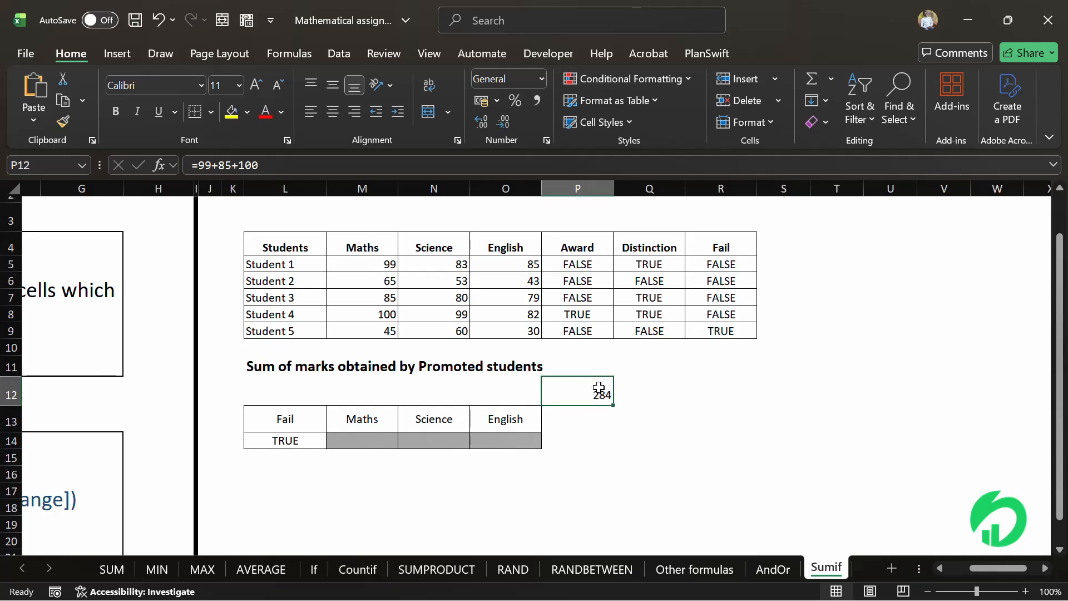
- In the Maths cell below the header, enter =SUMIF(Q5:Q9,L14,M5:M9) using the Distinction column, the TRUE criteria cell, and the Maths marks
left_click_drag(649, 253, 652, 325)
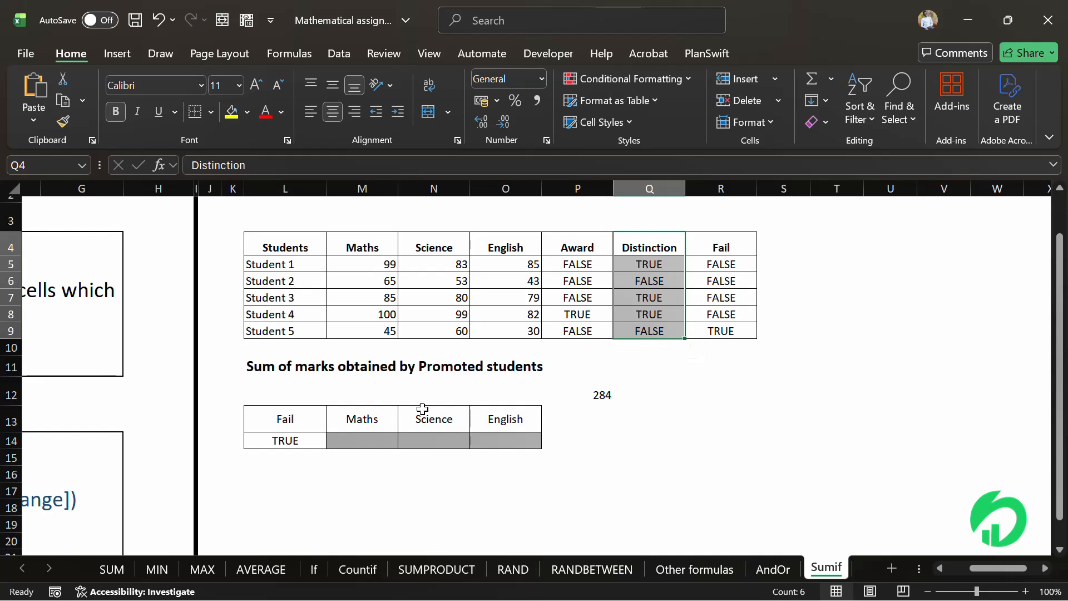
left_click(368, 434)
type("=")
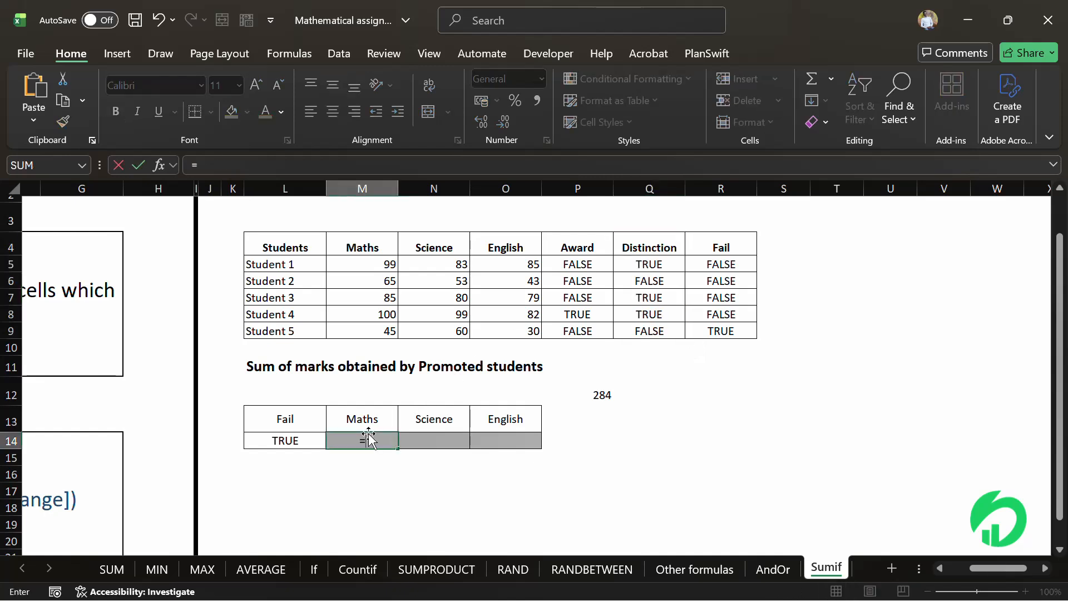
type("sumif")
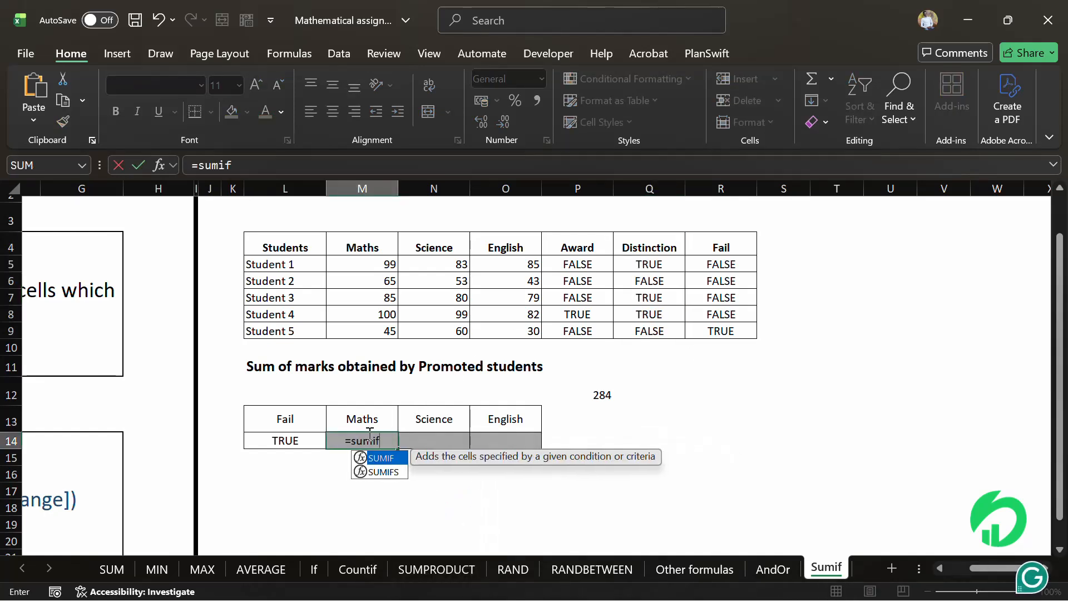
double_click(384, 459)
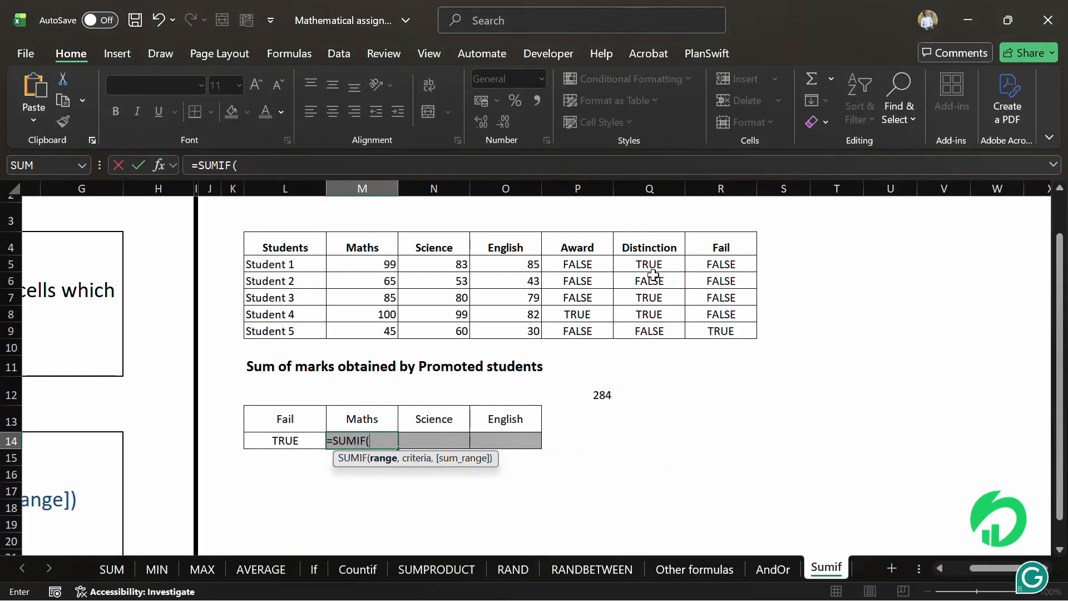
left_click_drag(652, 264, 652, 330)
type(",")
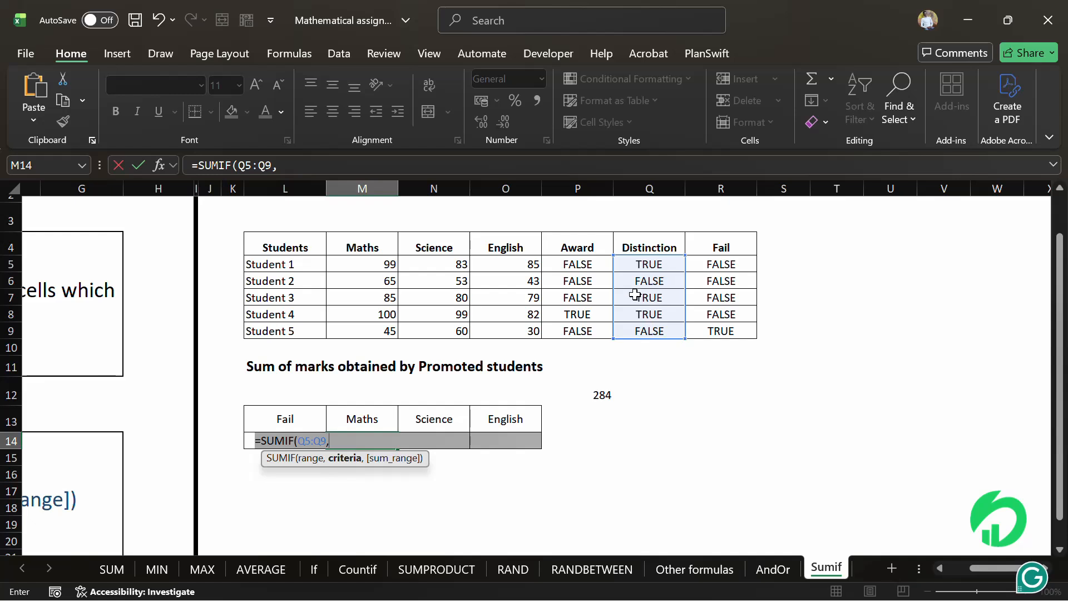
left_click(237, 439)
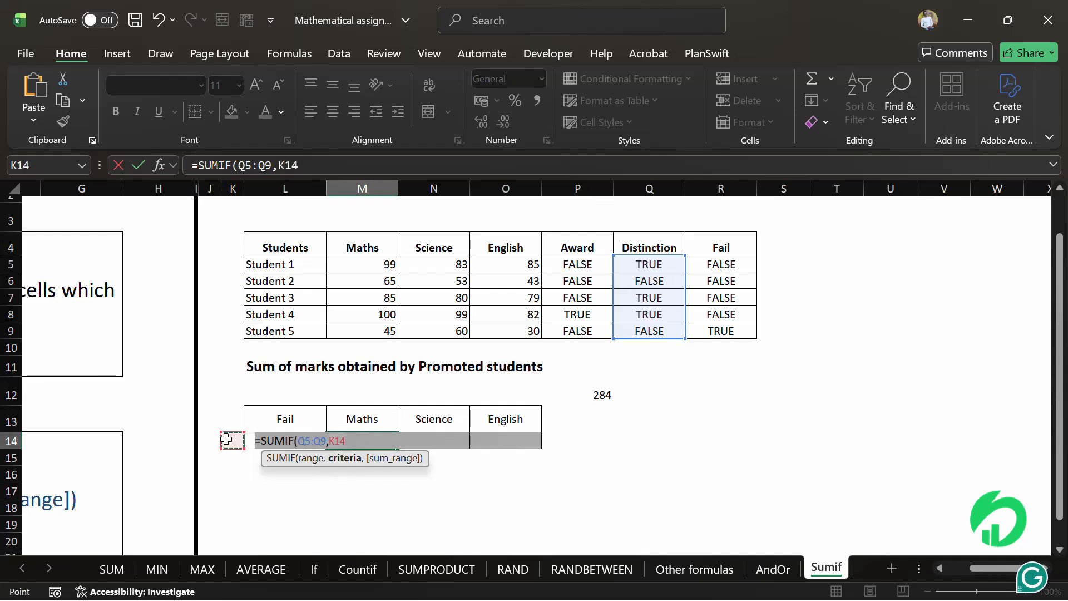
left_click(272, 432)
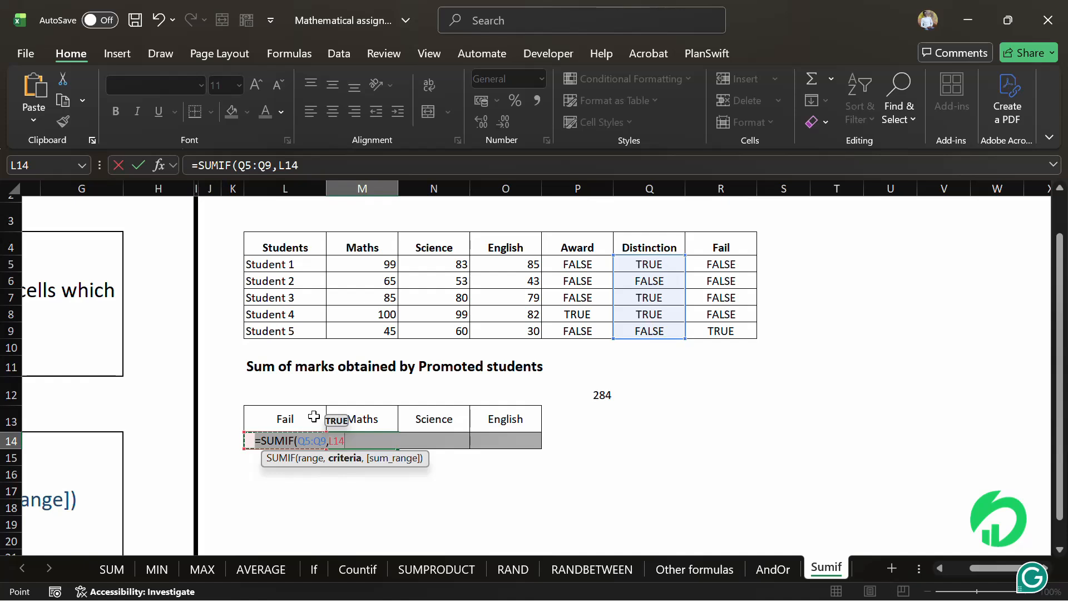
type(",")
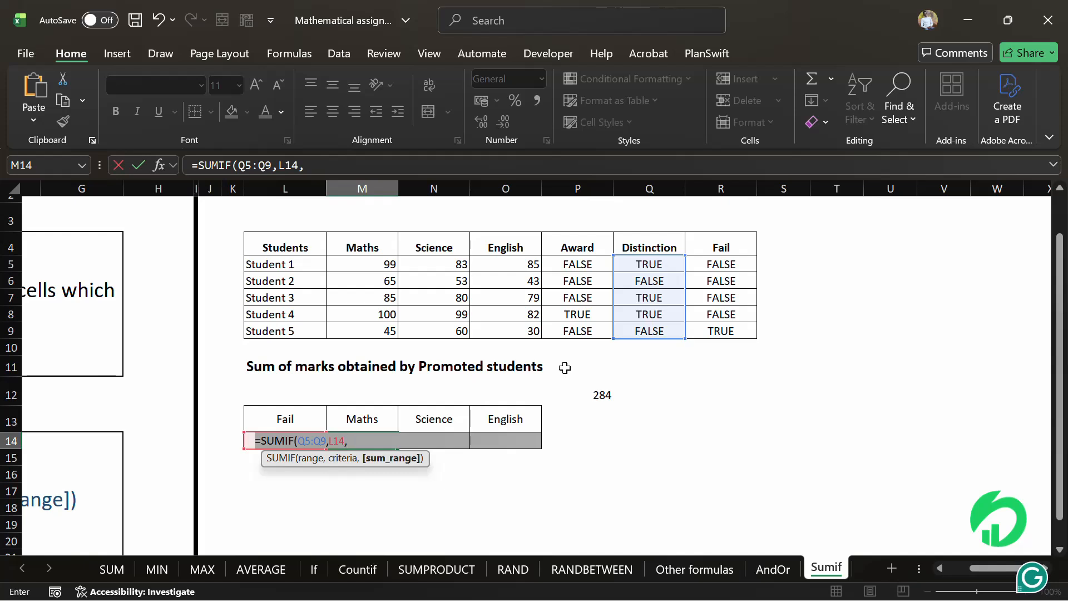
left_click_drag(374, 263, 370, 325)
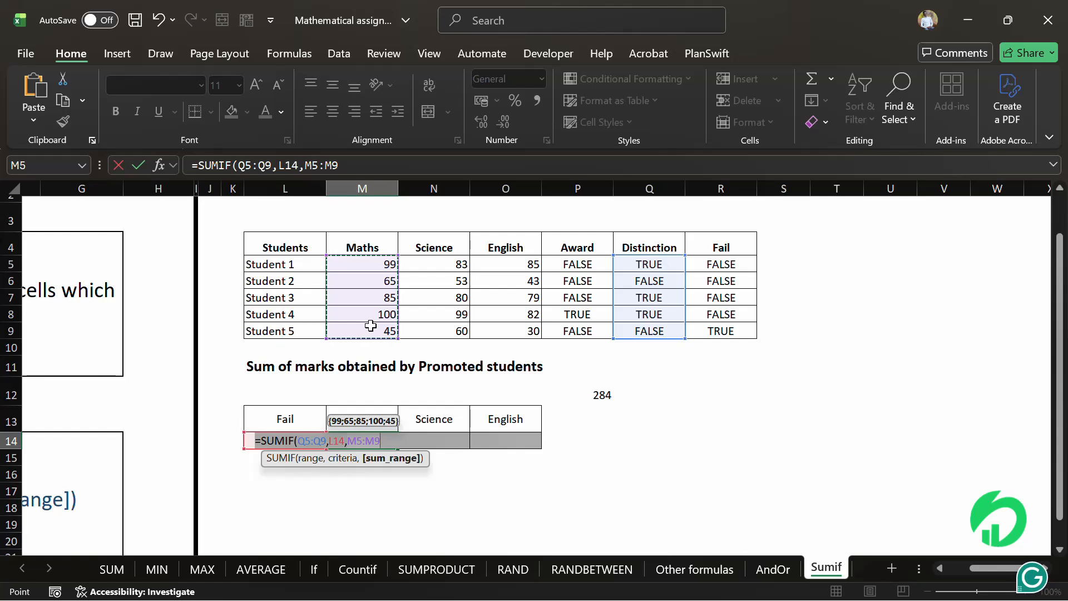
type(")")
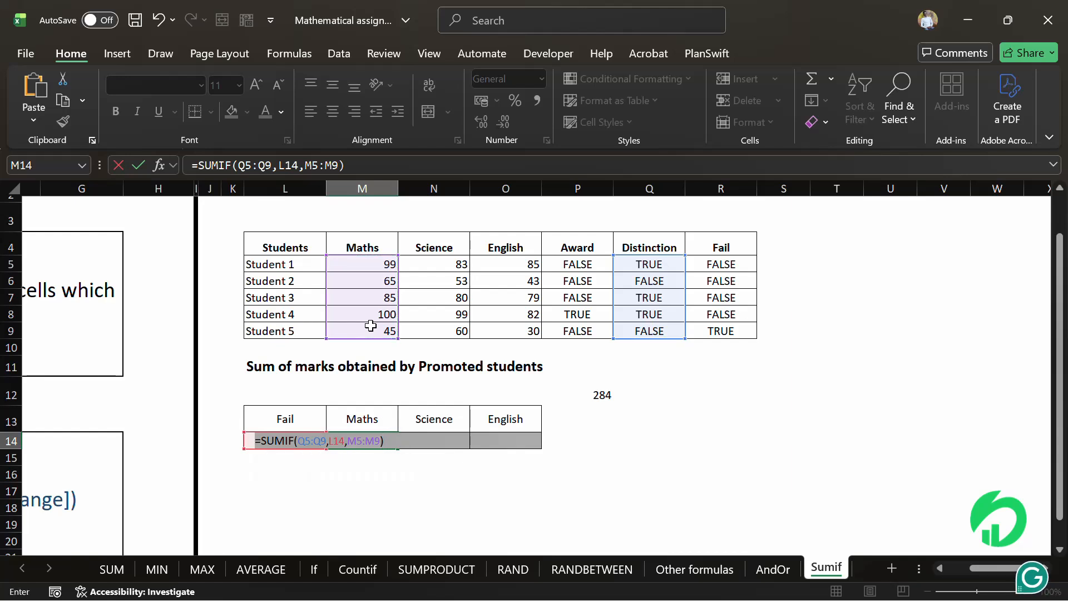
key("Return")
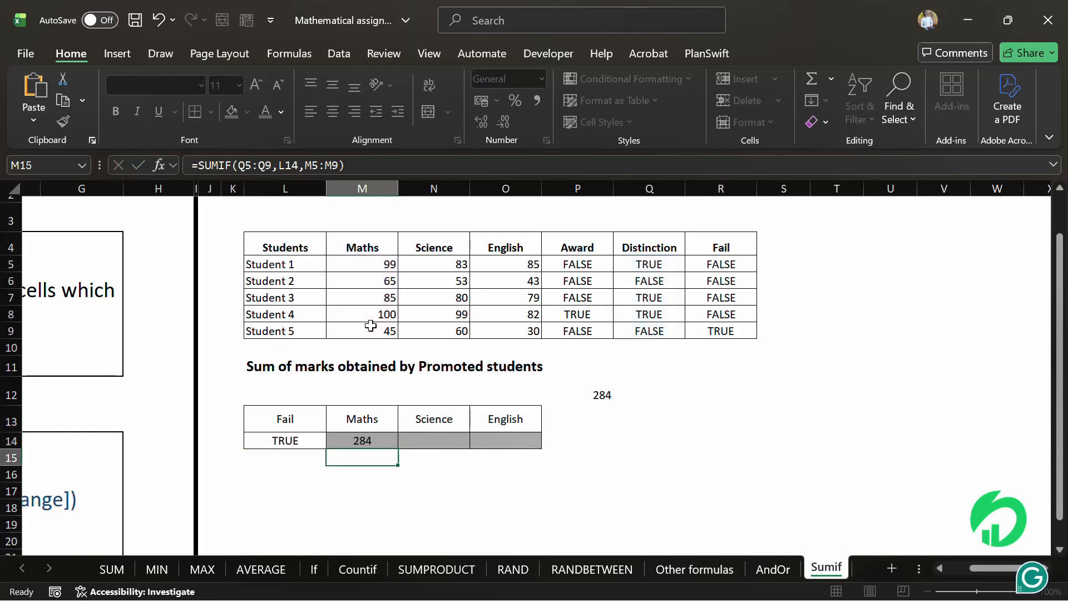
- Change the criteria cell under the Fail header in the lower table to False
left_click(371, 440)
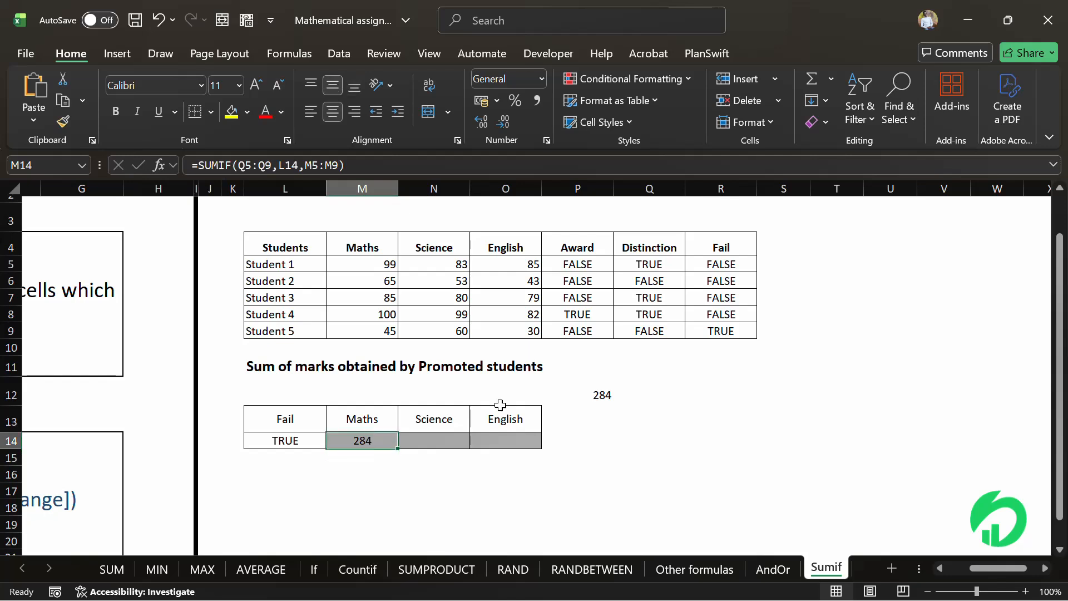
left_click(599, 393)
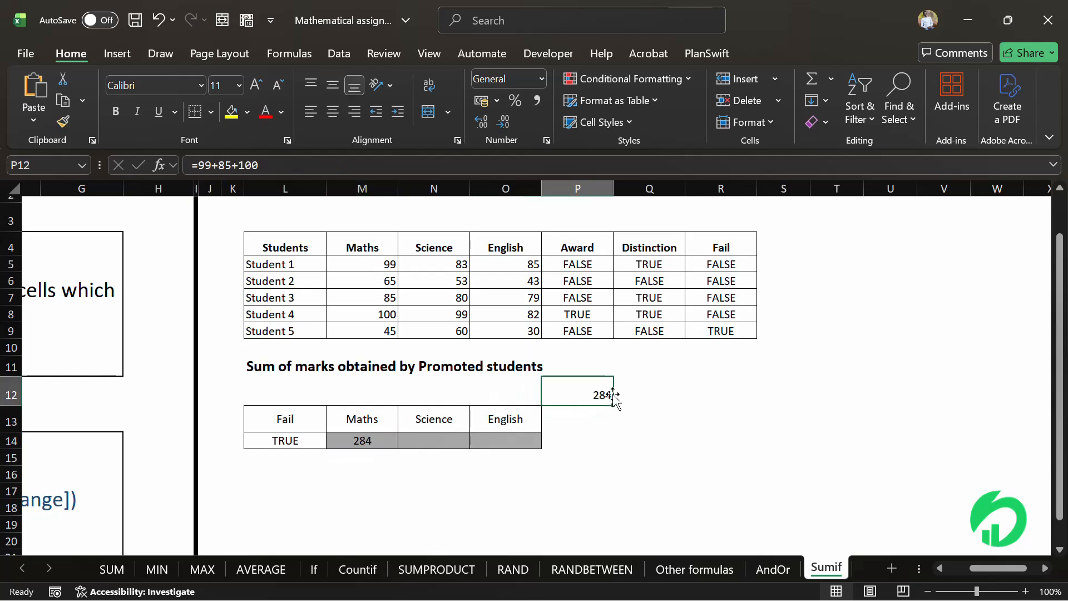
left_click(295, 441)
right_click(295, 441)
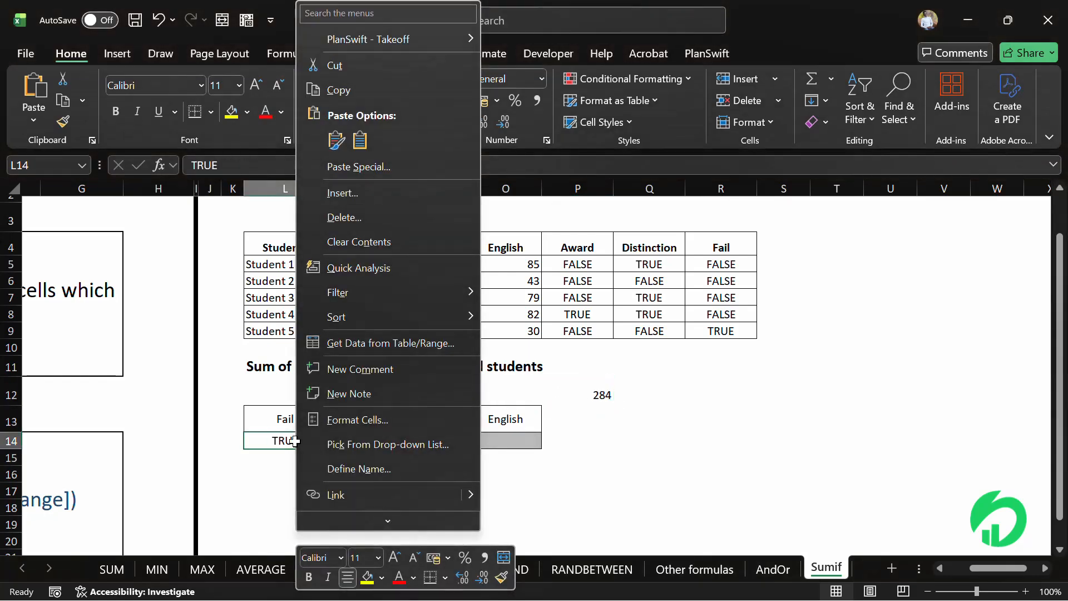
key("Escape")
type("Fal")
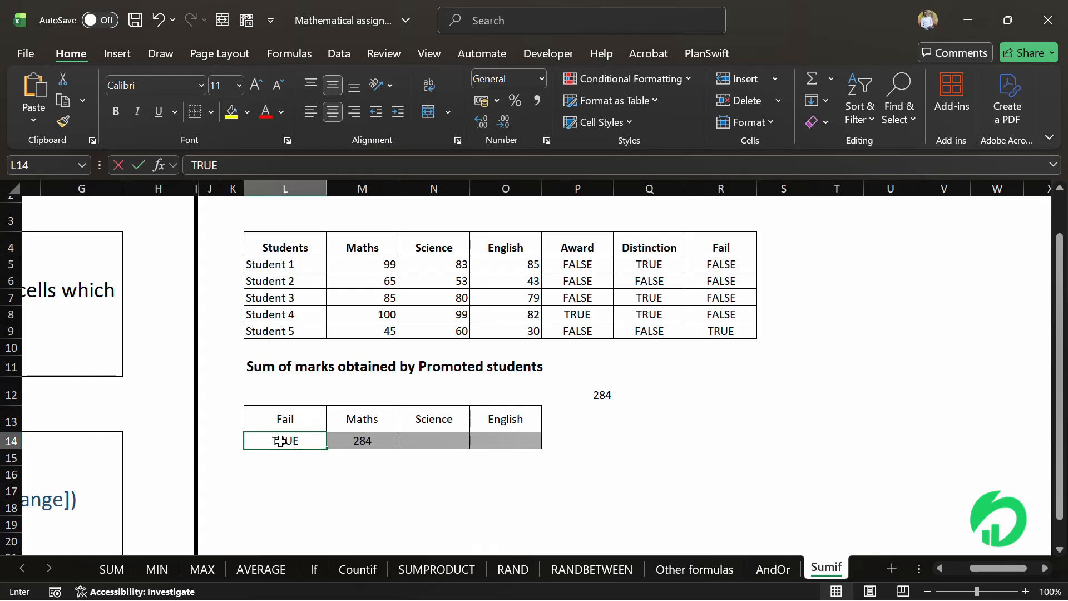
type("e")
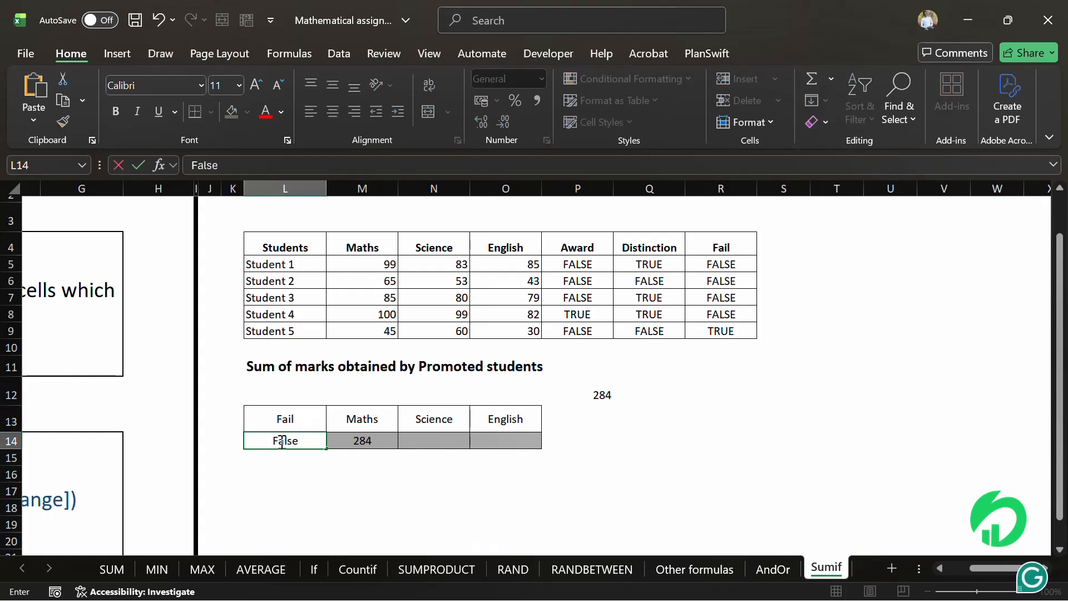
key("Return")
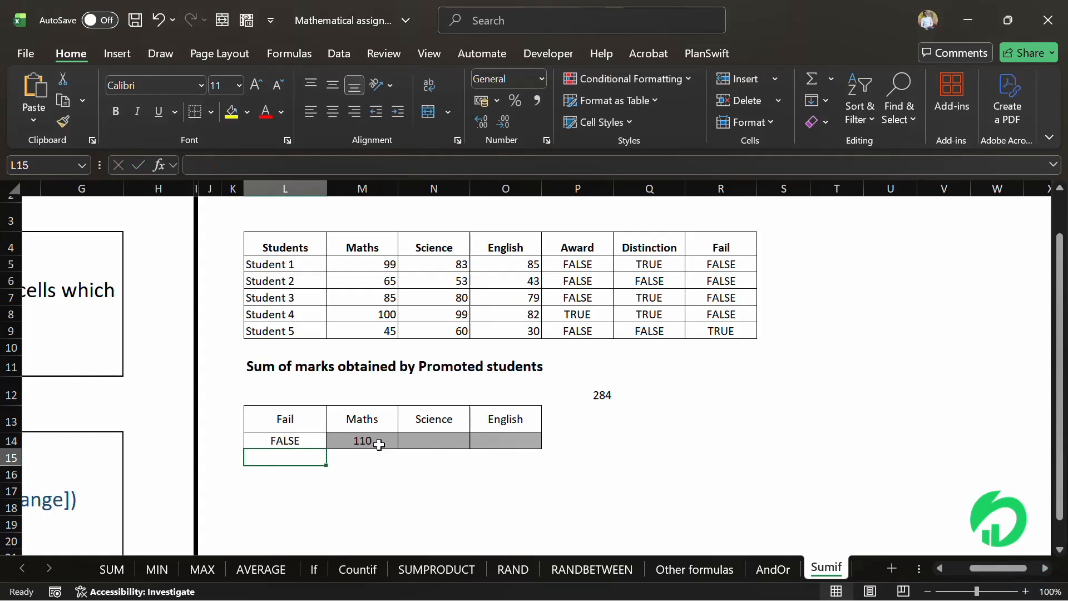
- Check the Maths total against the Maths marks of Student 5 and Student 2
left_click(379, 445)
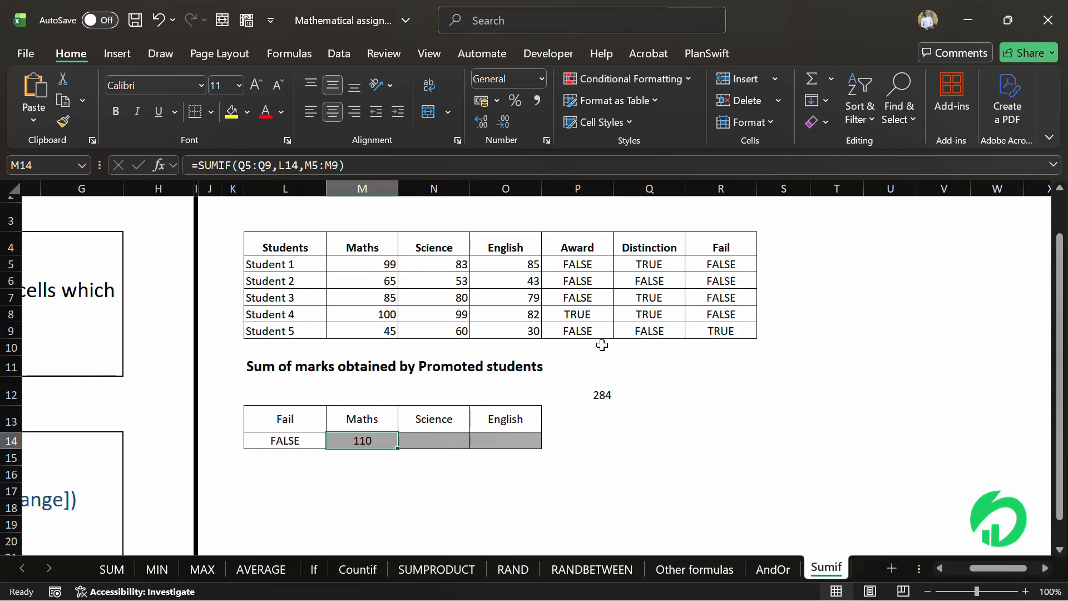
left_click(391, 332)
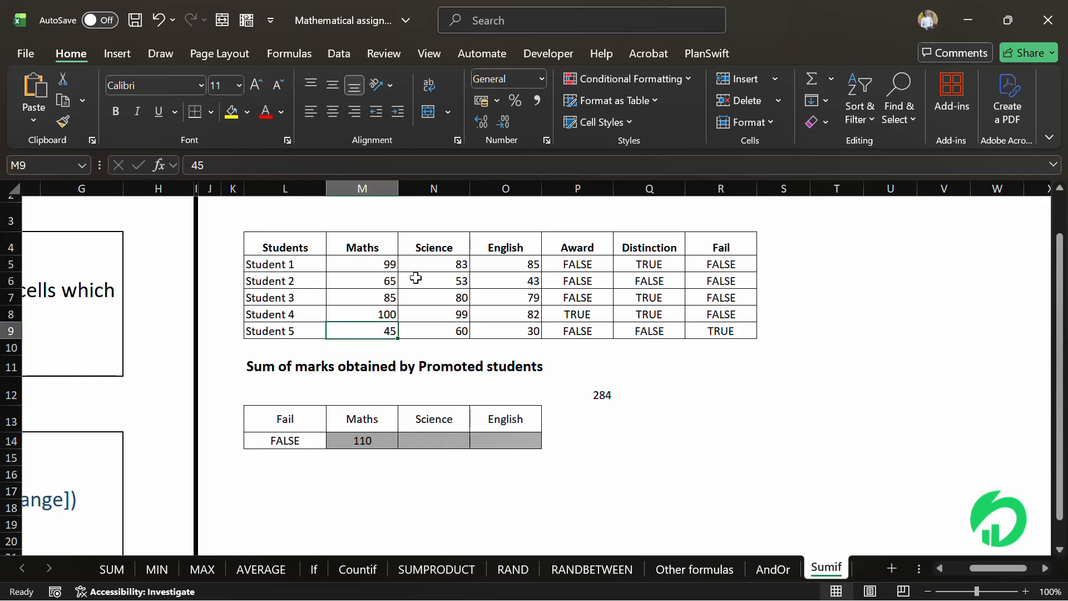
left_click(383, 279)
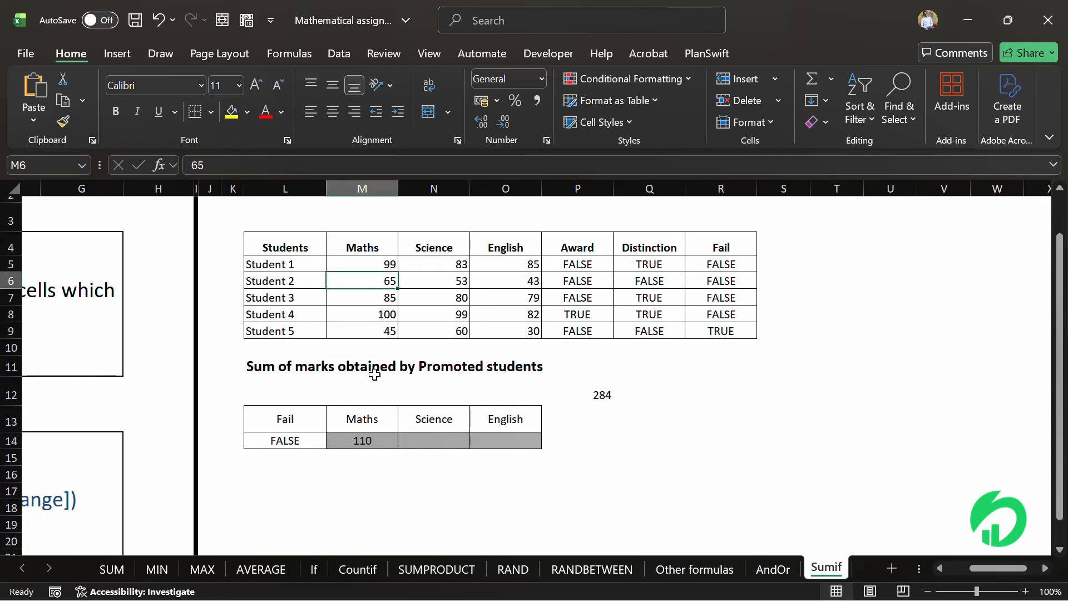
left_click(359, 440)
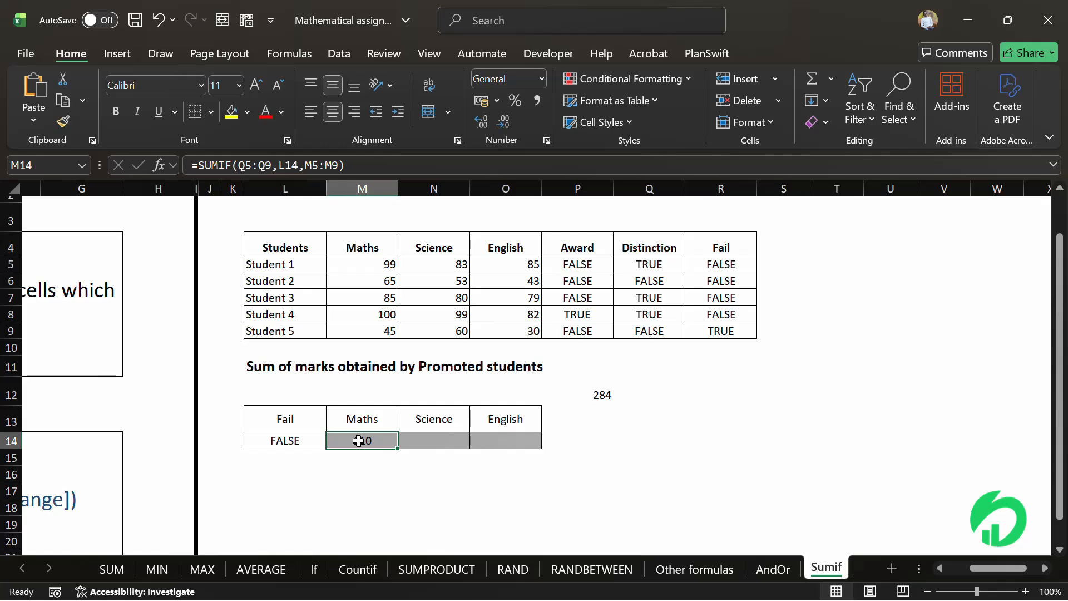
- On the RAND sheet, enter =RAND() in the Value cell for Student 1 in the Class Monitor table
left_click(512, 569)
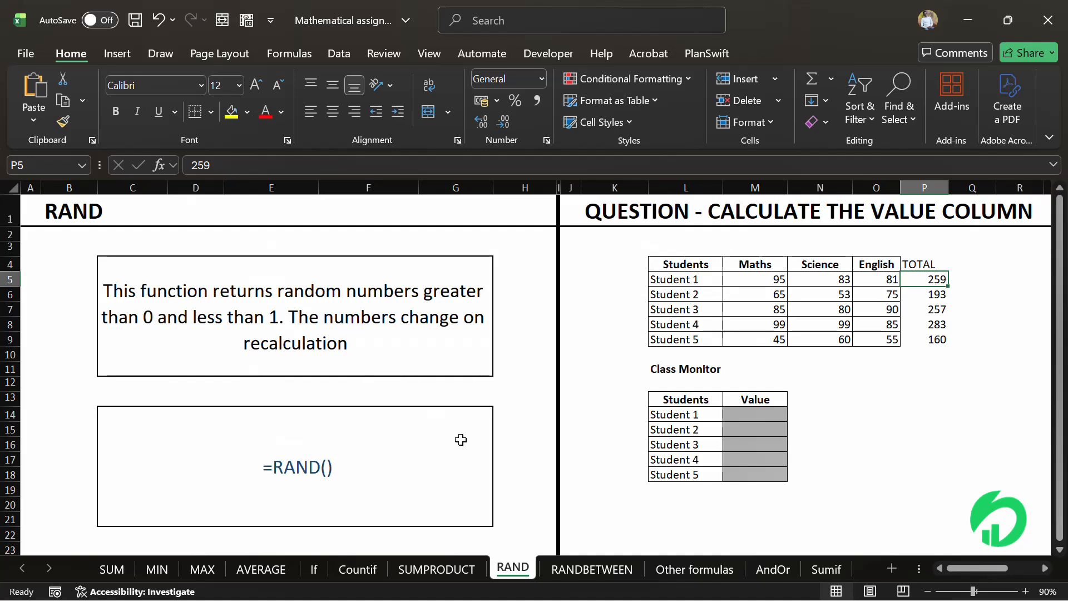
left_click(378, 450)
left_click(755, 415)
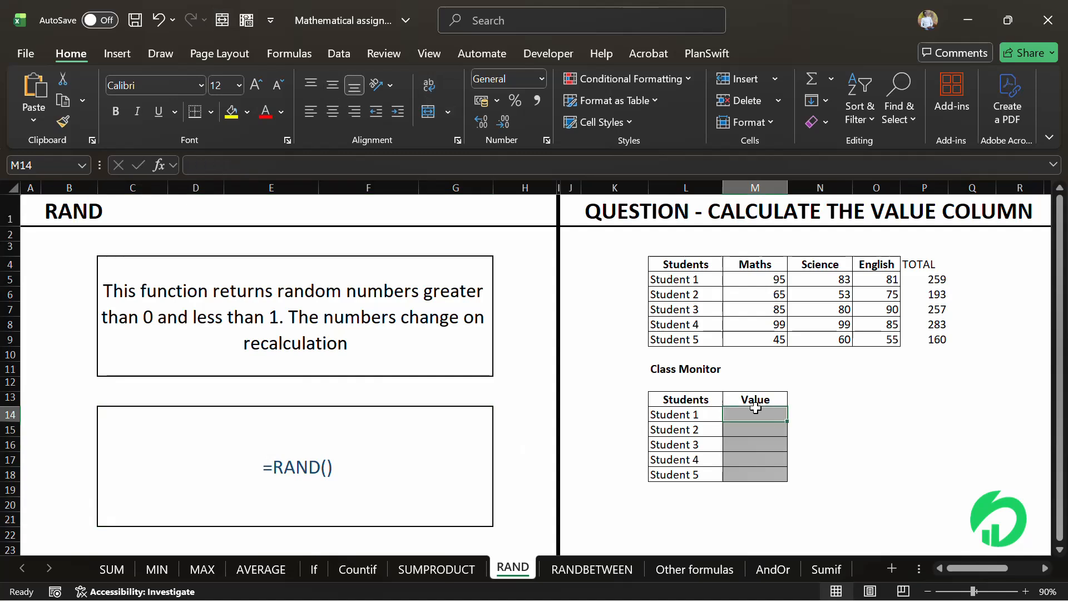
type("=ran")
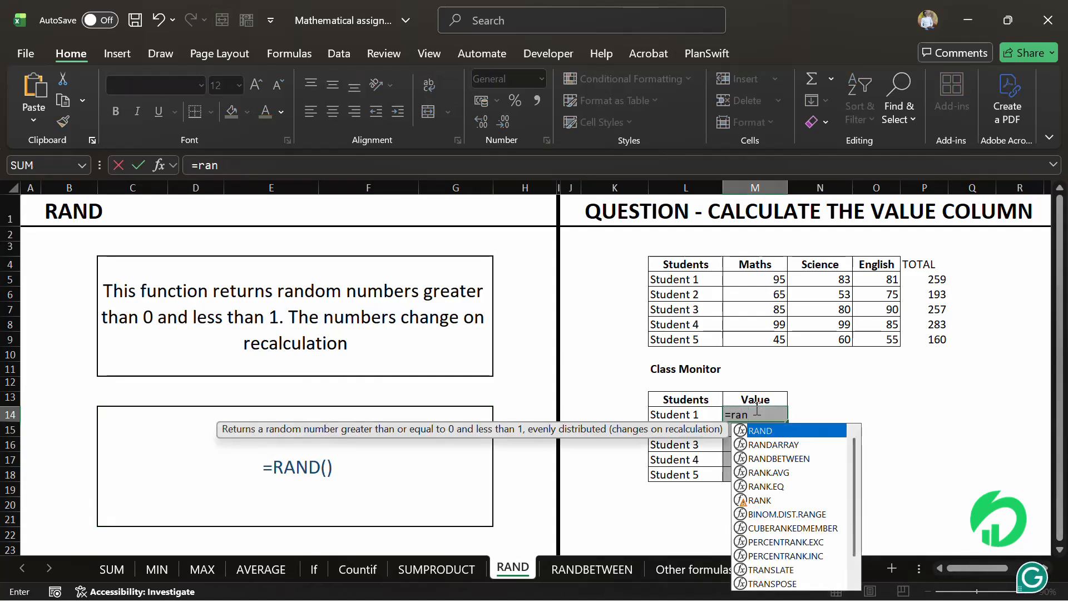
type("d(")
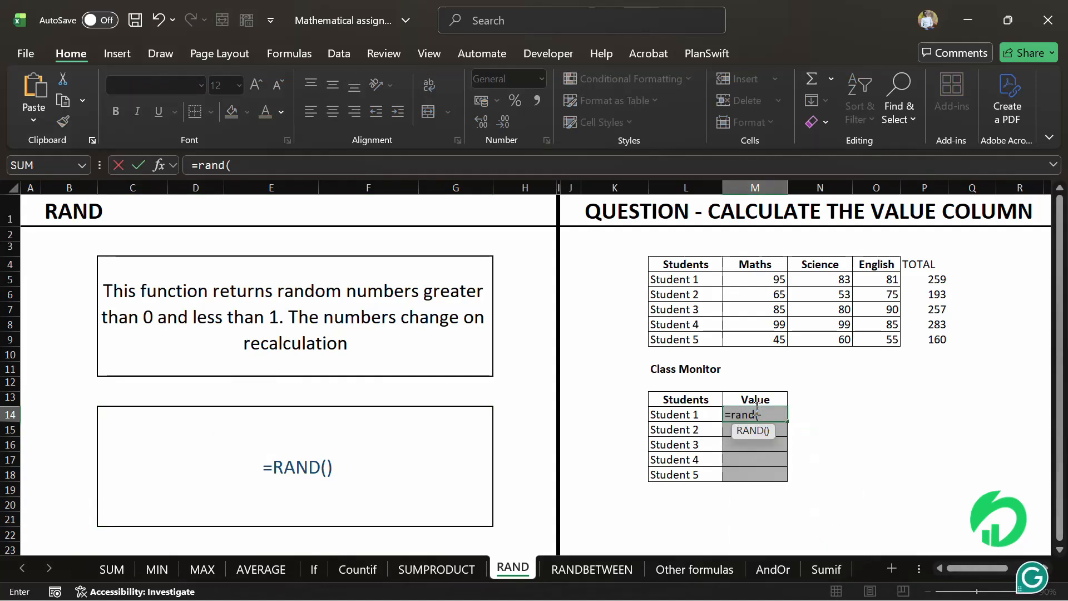
type("0")
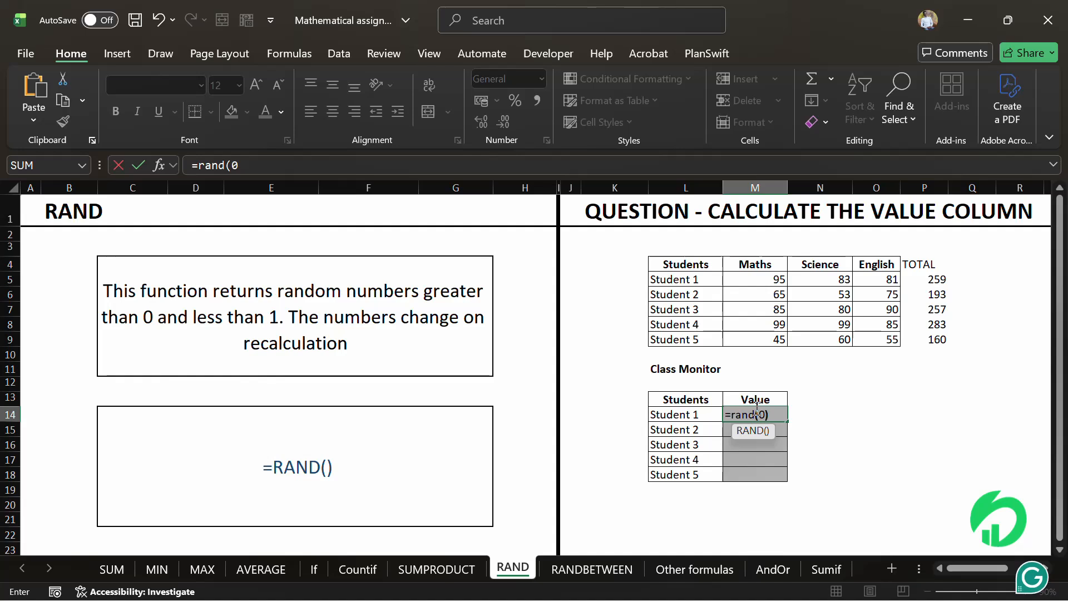
key("BackSpace")
type(")")
key("Return")
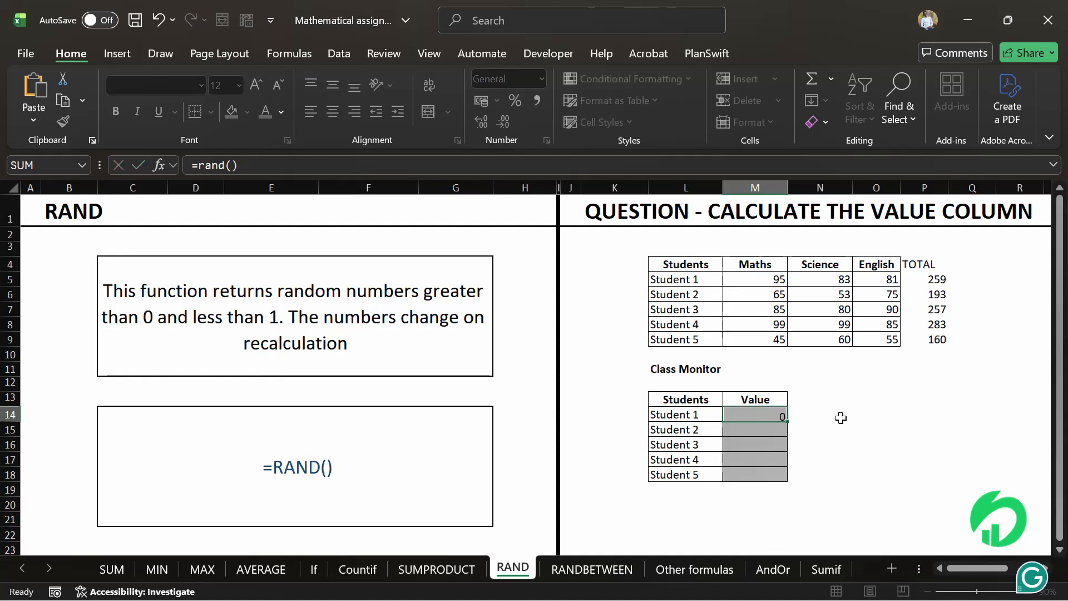
- Fill the RAND formula down the Value column through Student 5
left_click(763, 415)
left_click_drag(787, 422, 787, 477)
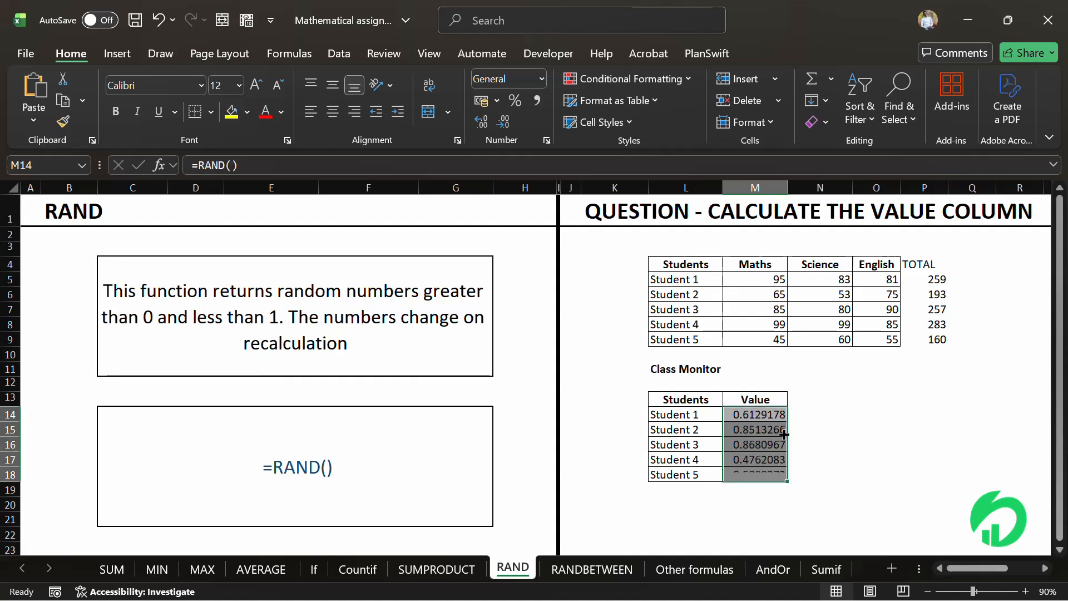
left_click(823, 438)
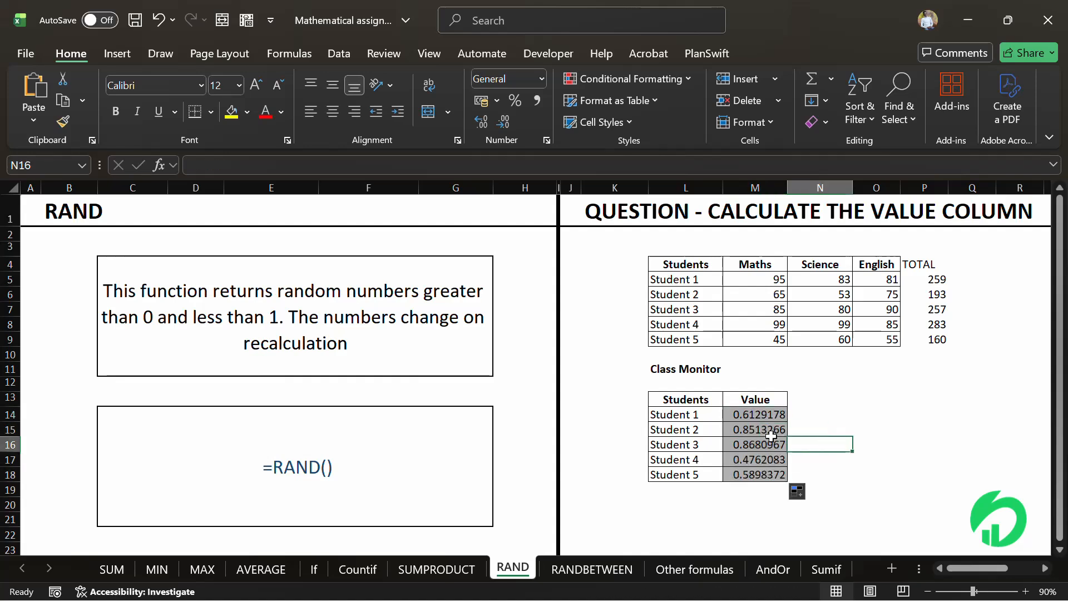
left_click(751, 428)
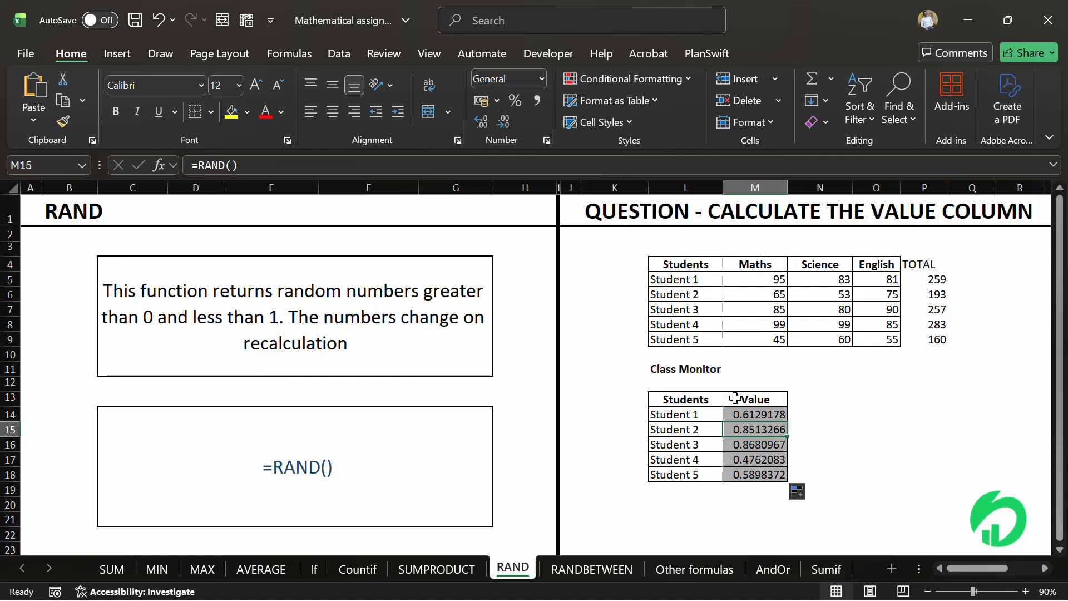
- On the RANDBETWEEN sheet, enter =RANDBETWEEN(60,95) in the math cell for Student 1
left_click(595, 568)
left_click(643, 473)
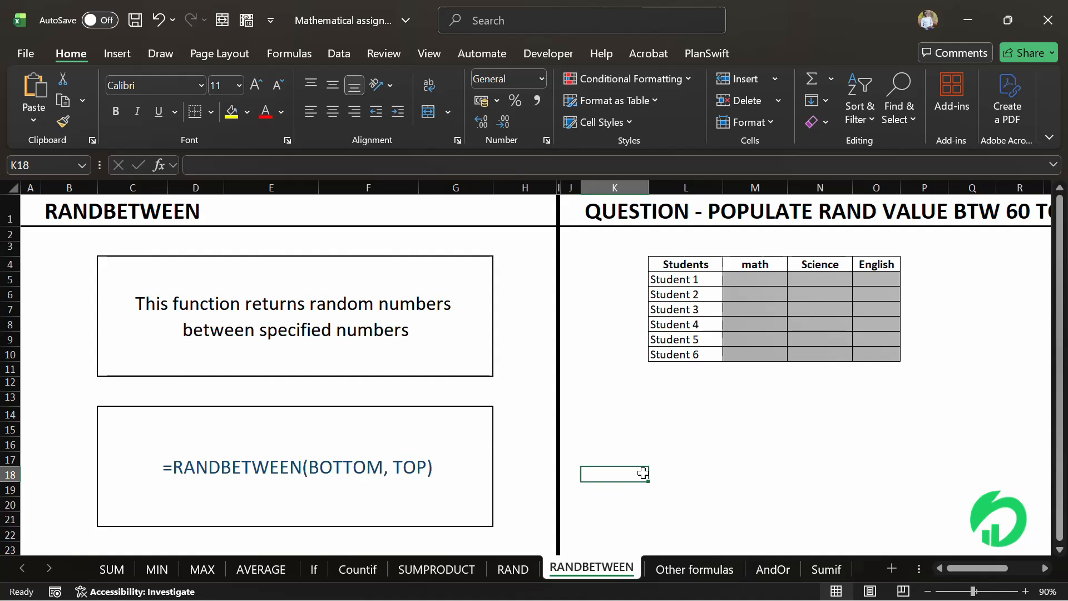
scroll(643, 472, "right", 3)
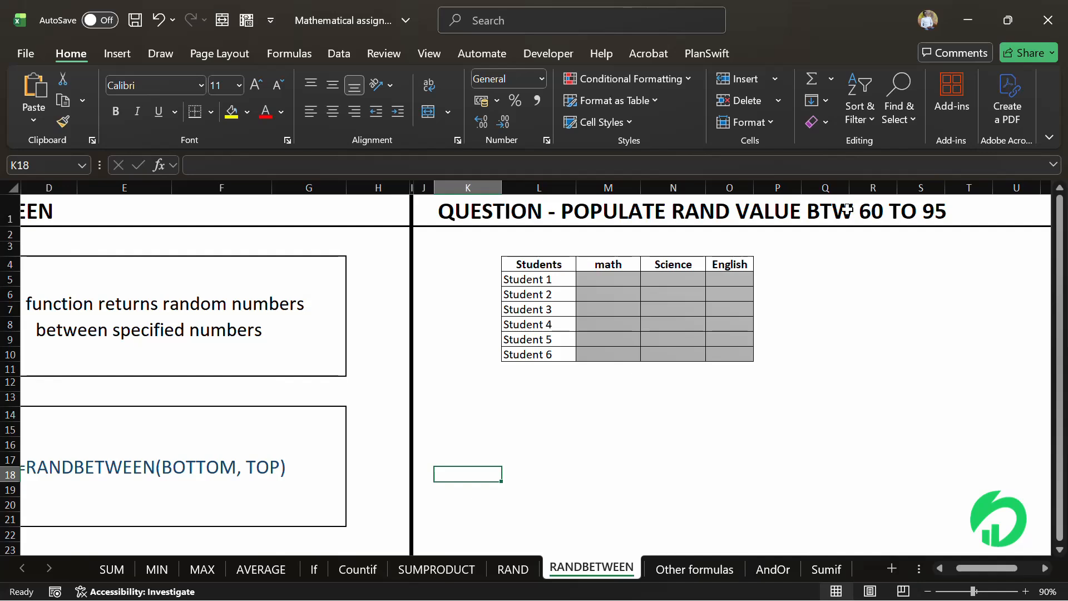
left_click(618, 277)
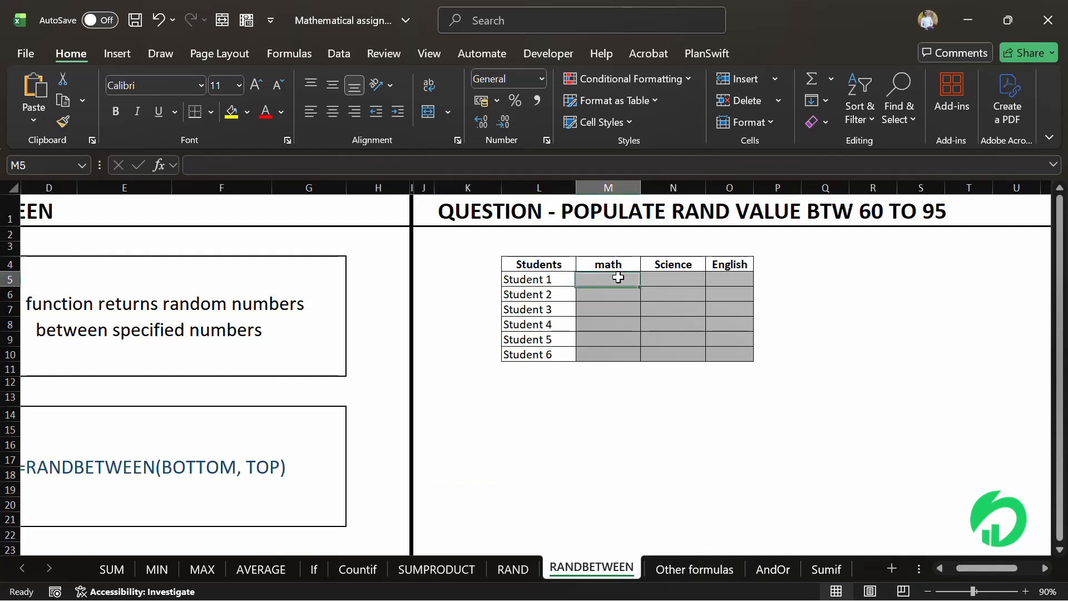
type("=rand")
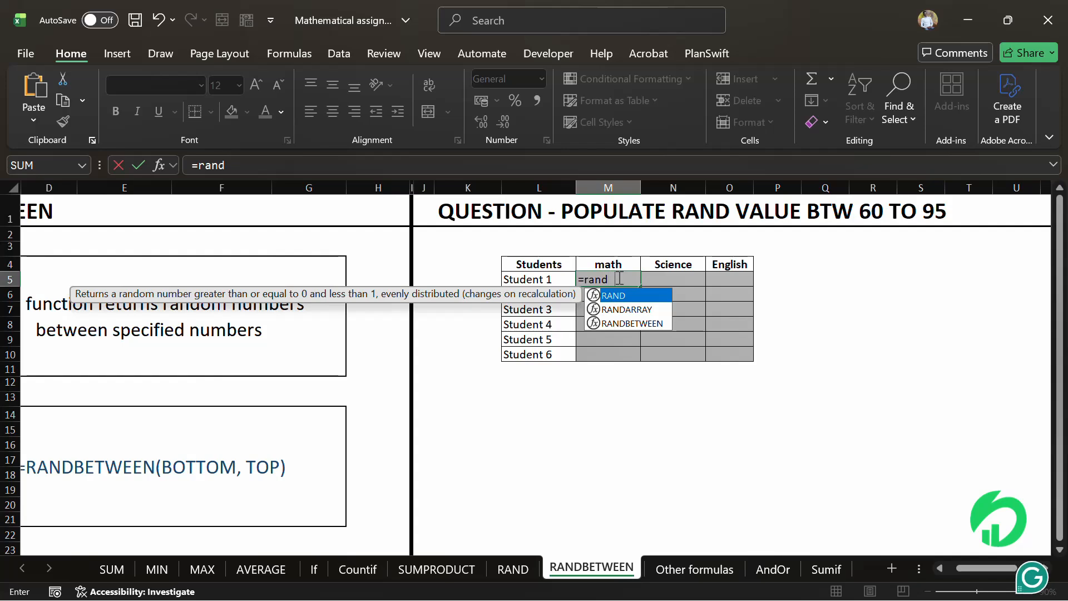
type("b")
double_click(625, 295)
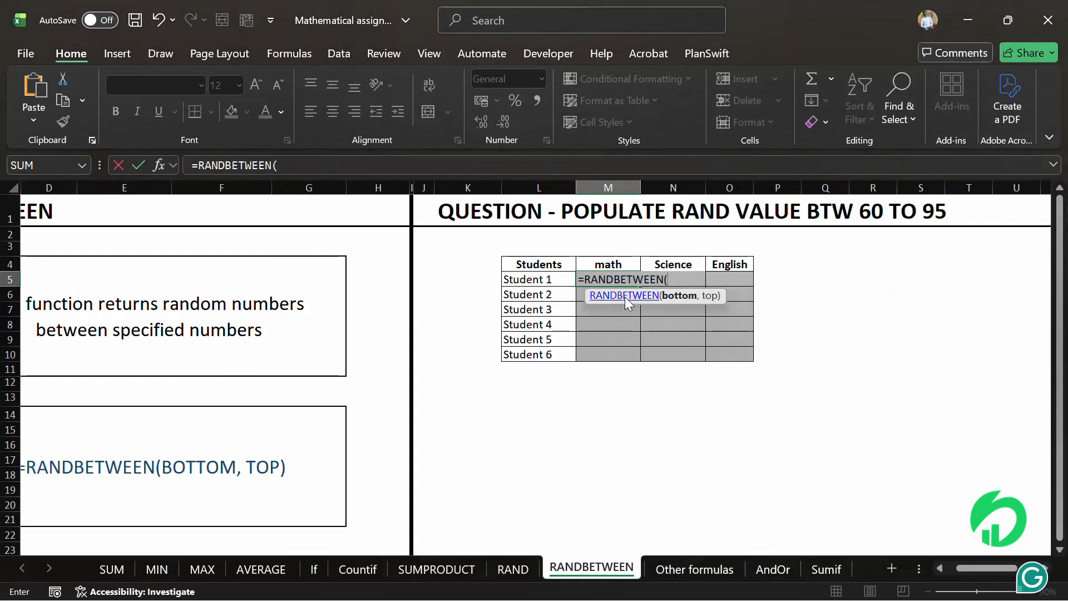
type("60,")
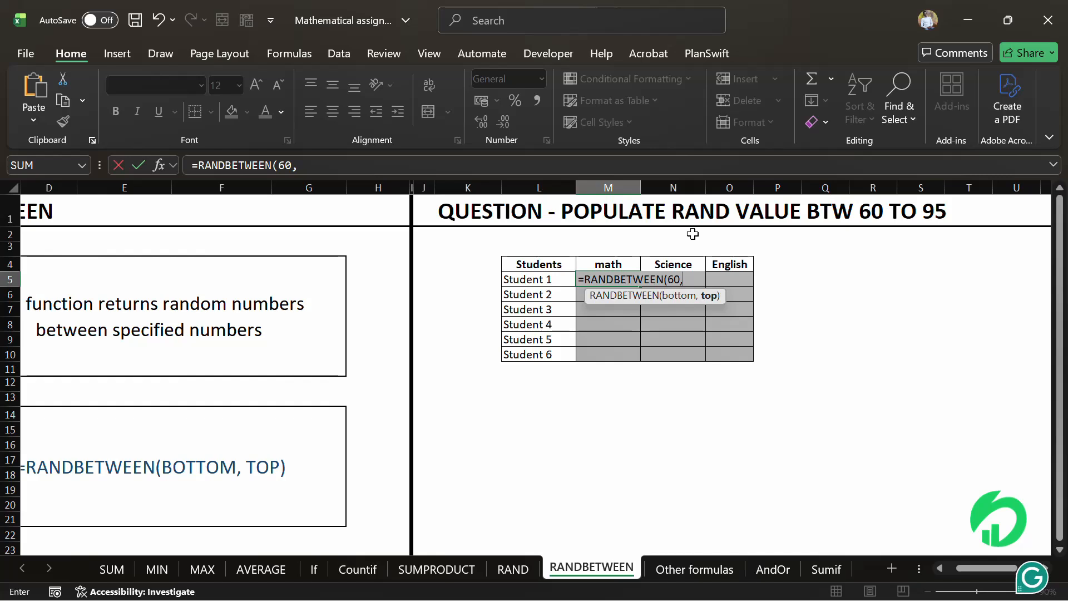
type("95)")
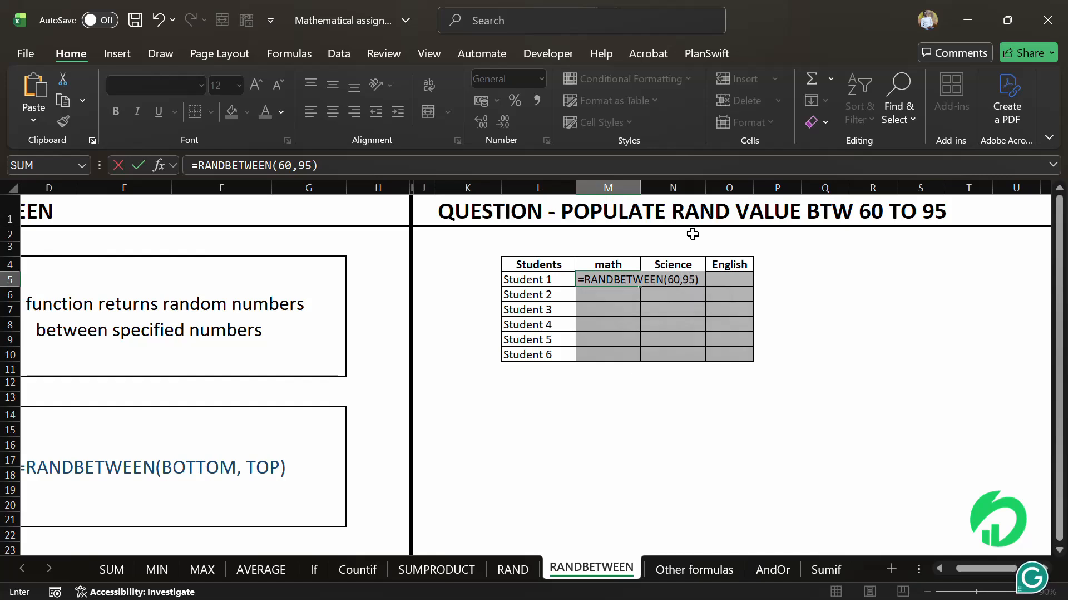
key("Return")
- Fill the RANDBETWEEN formula across the math, Science and English columns for all six students
left_click(626, 278)
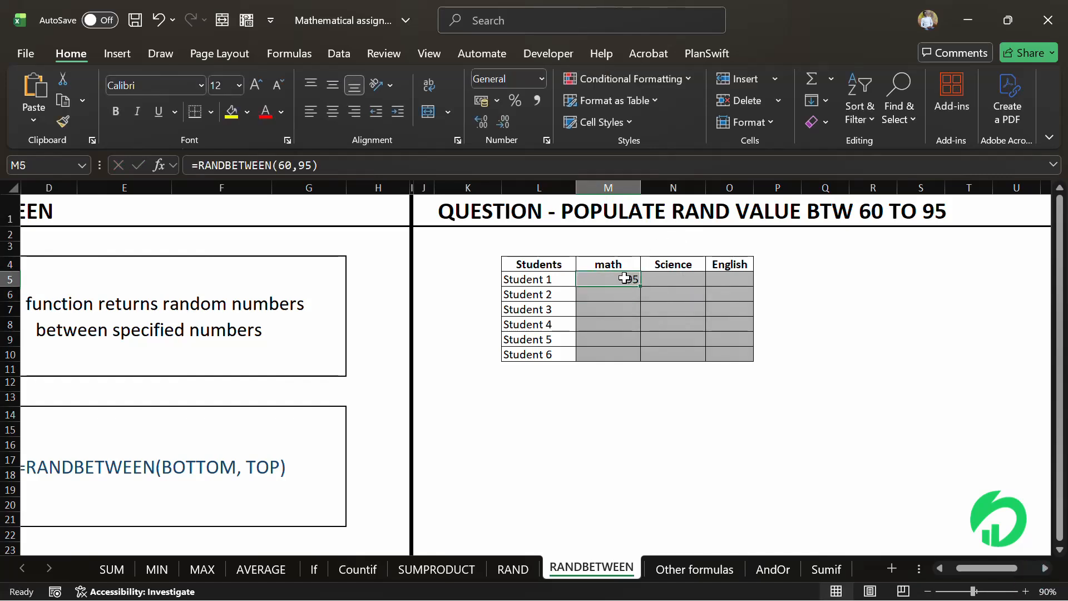
left_click_drag(637, 283, 744, 354)
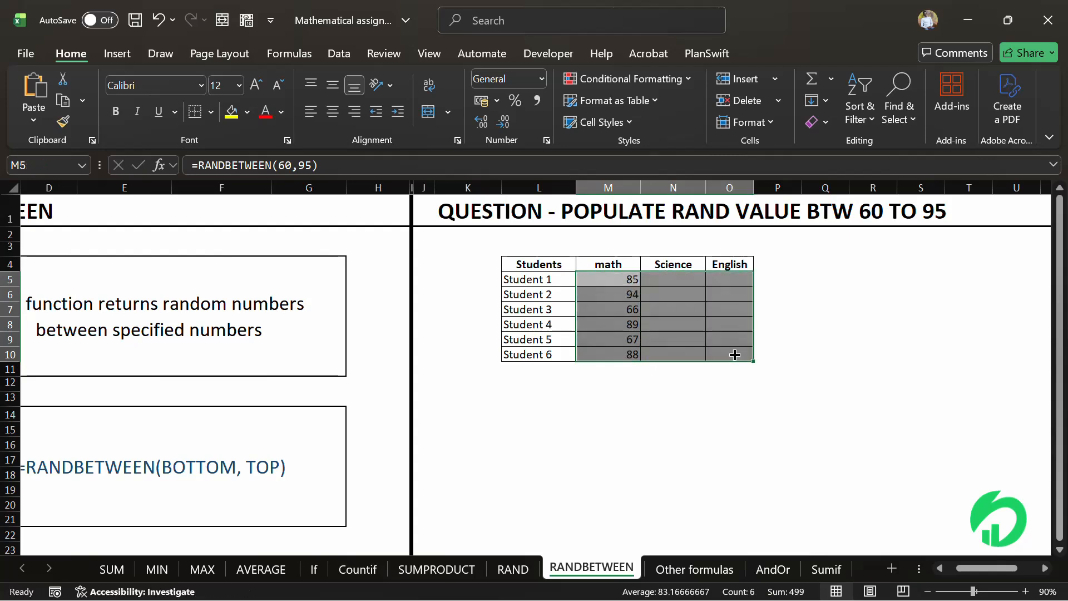
left_click(603, 383)
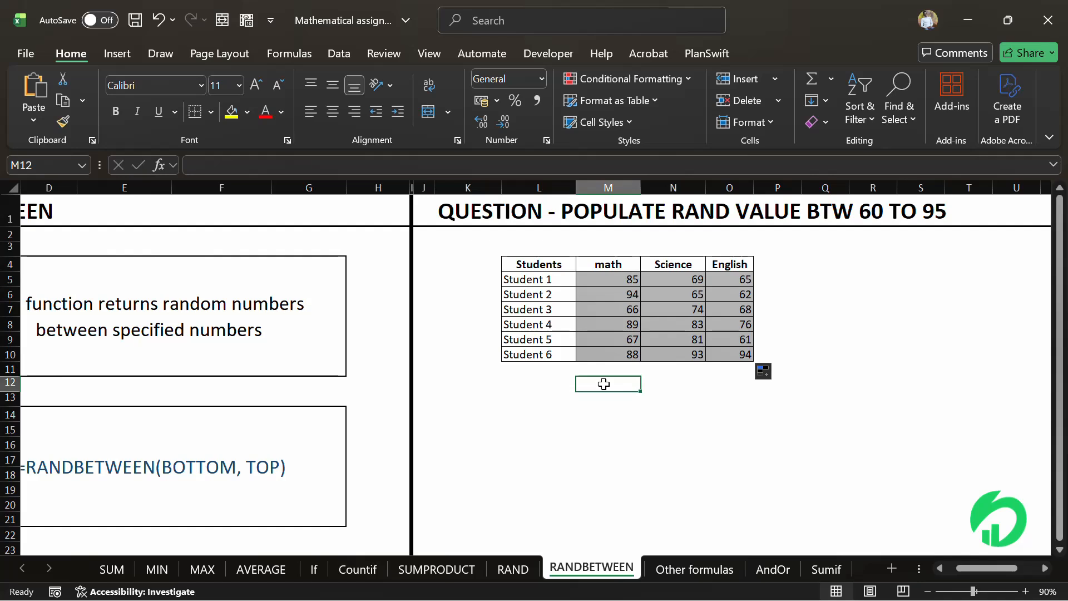
- Recalculate the sheet several times to regenerate the random marks
key("Down")
double_click(604, 384)
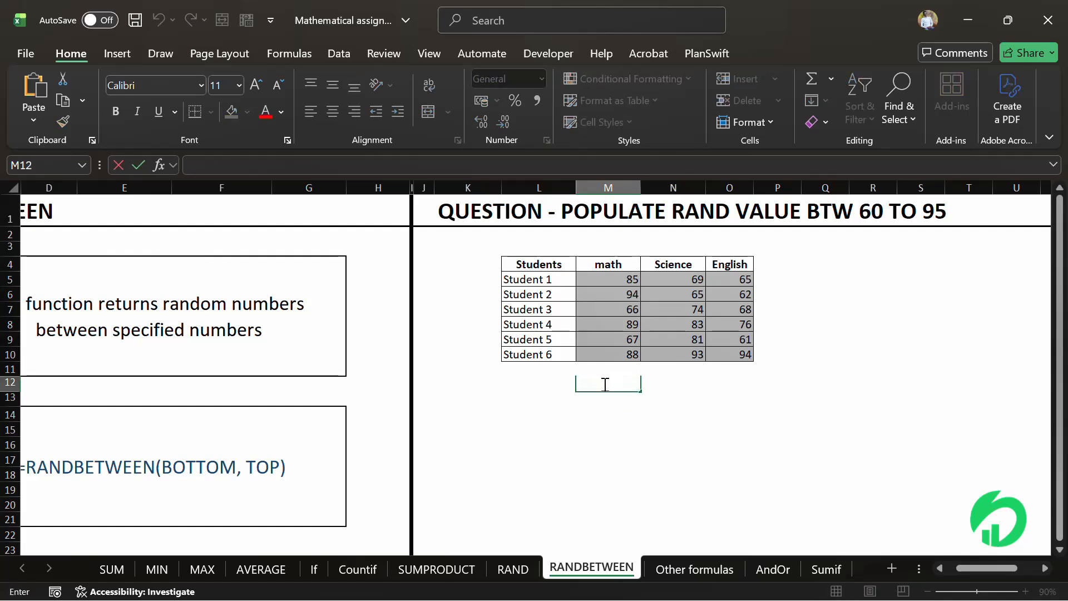
key("Return")
double_click(605, 384)
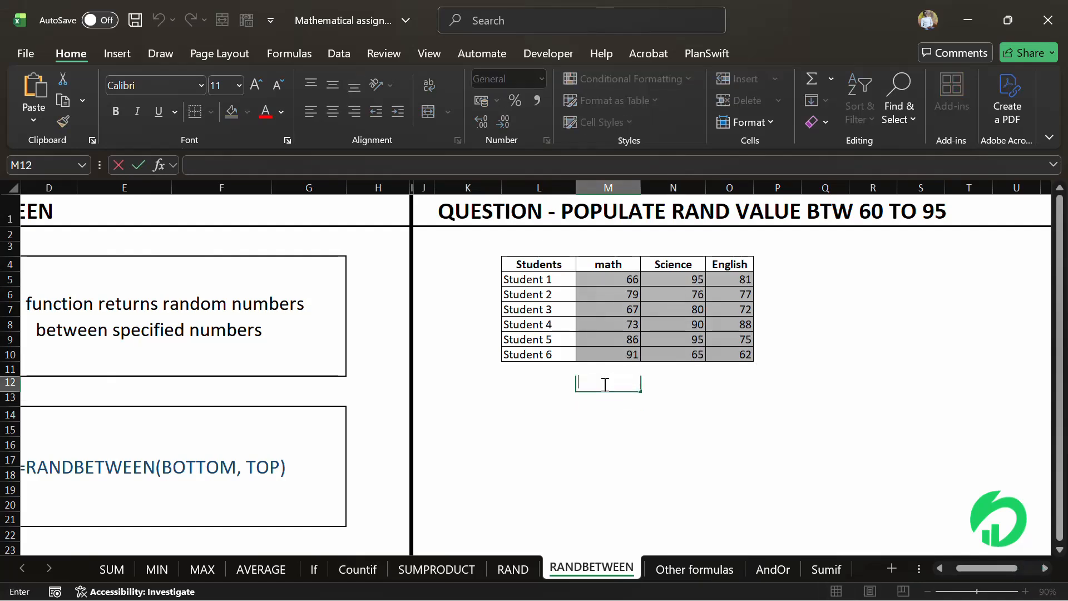
key("Return")
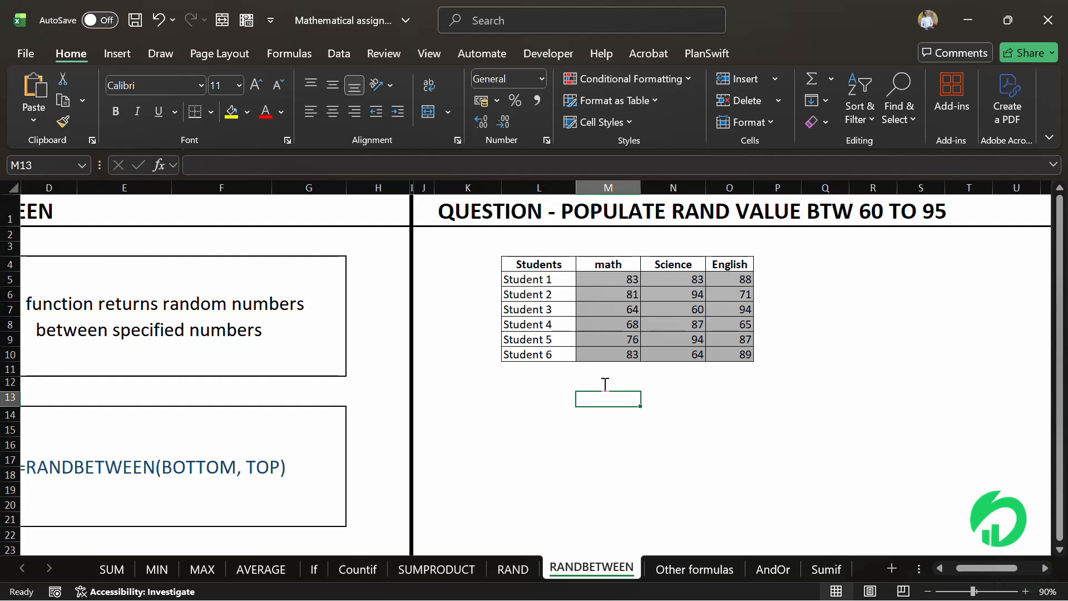
double_click(666, 397)
key("Return")
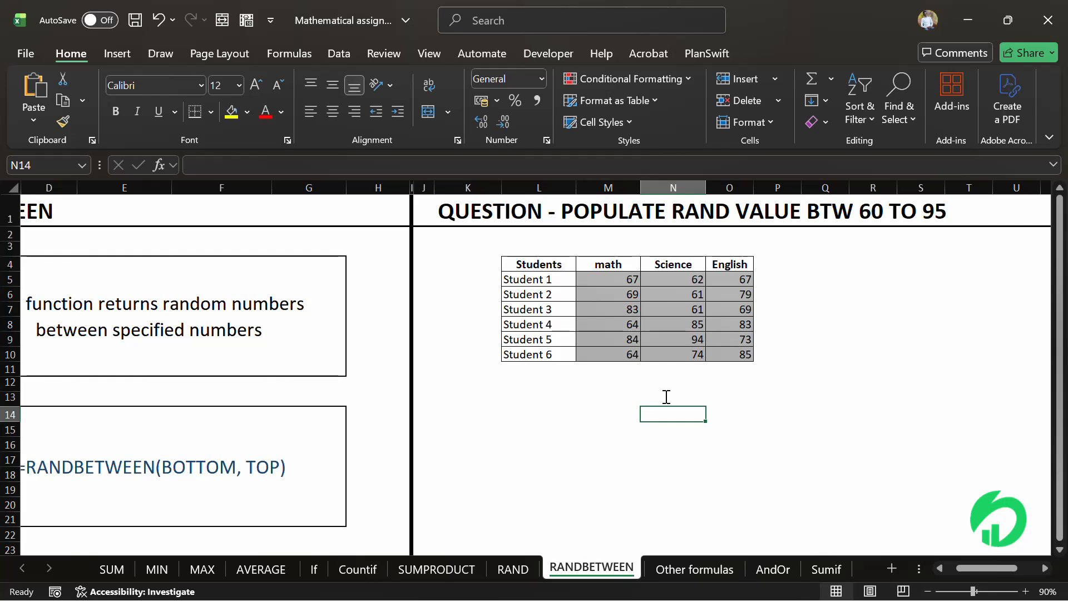
- Open the Other formulas sheet and review the listed functions MOD, ABS, ROUND, PI, SQRT and LOG
left_click(670, 568)
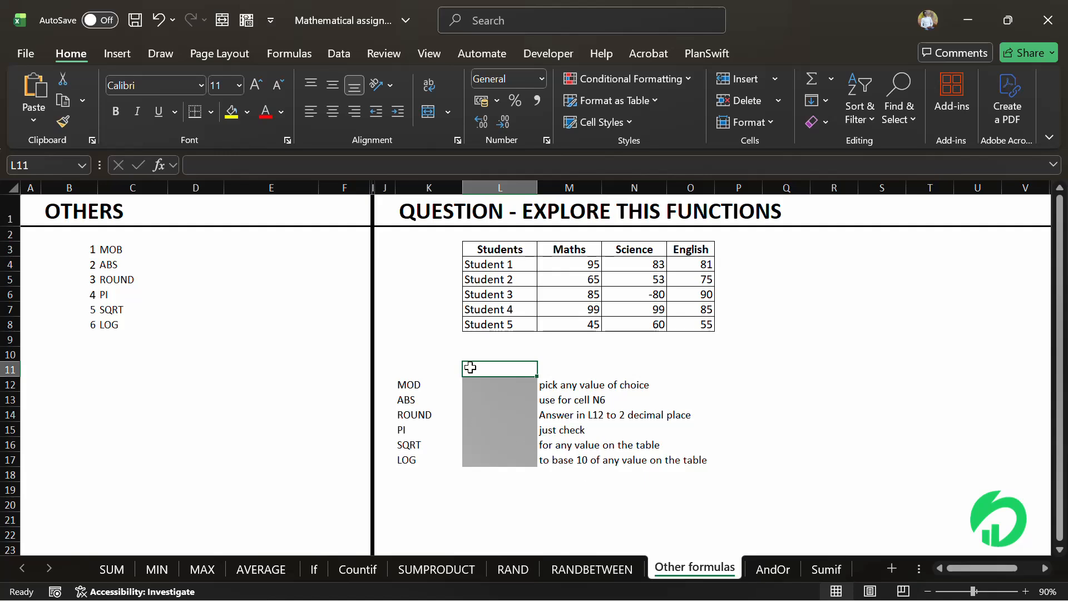
right_click(418, 389)
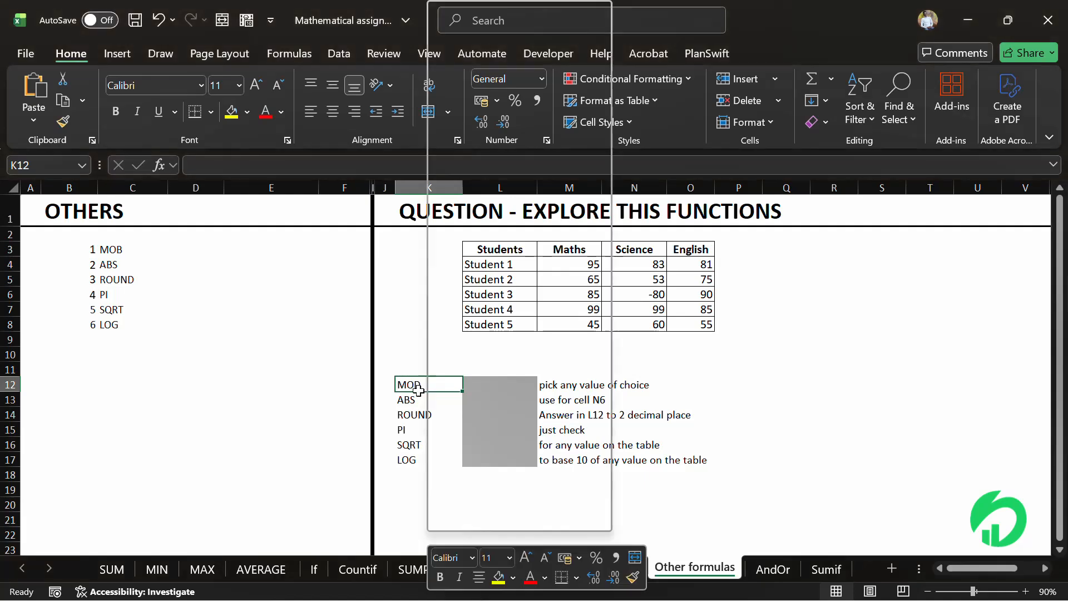
key("Escape")
left_click(417, 400)
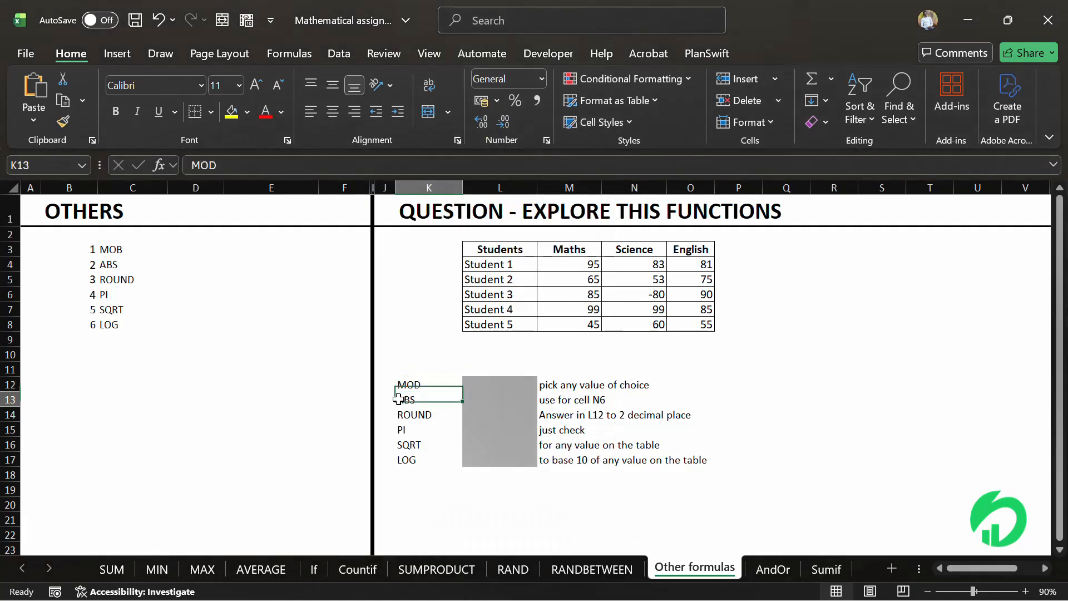
left_click(422, 415)
left_click(408, 444)
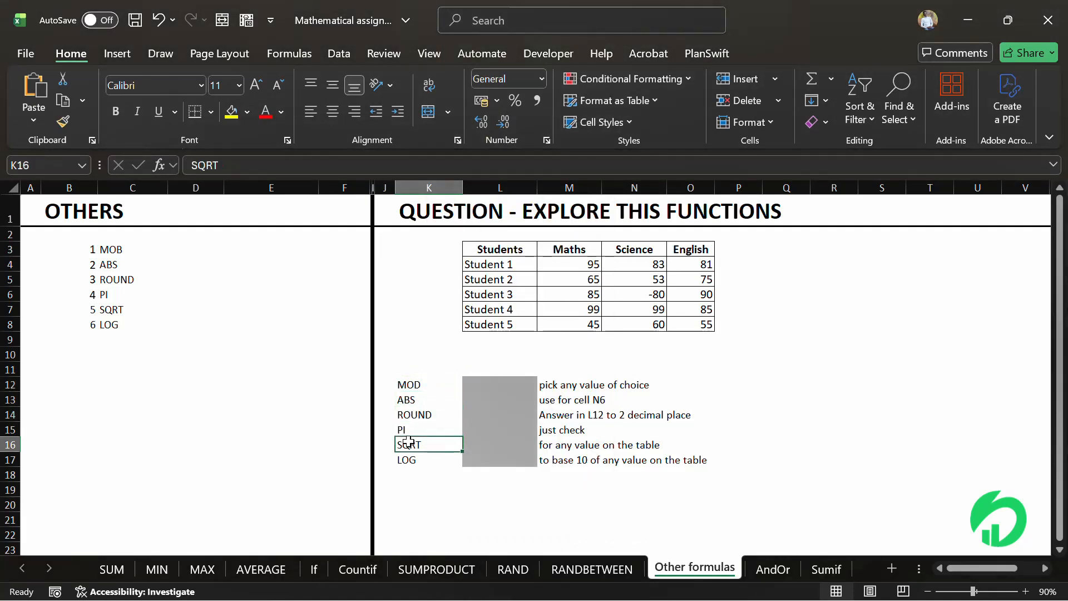
left_click(412, 457)
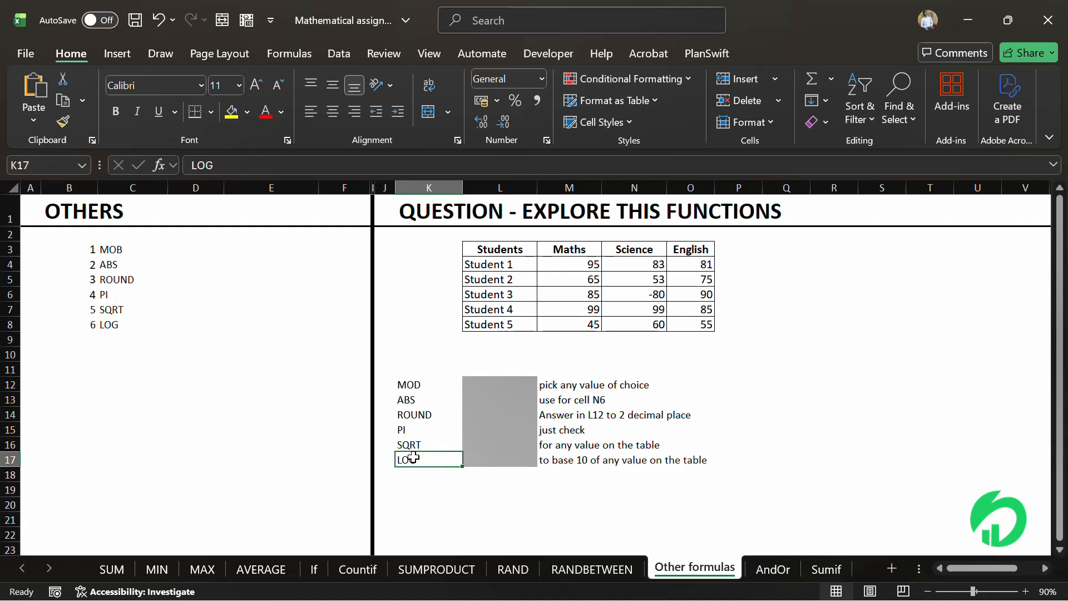